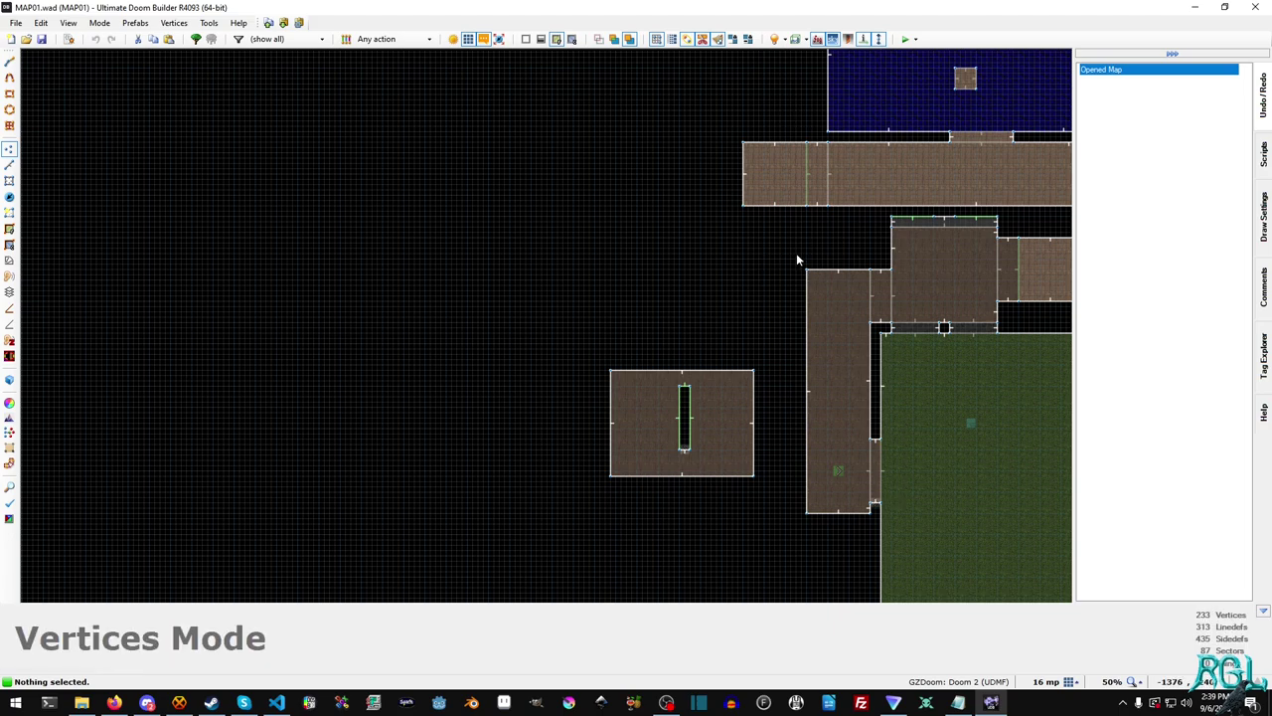
# Step: Draw a 32-unit-wide rectangle across the full width of the long corridor, just before its opening into the dark red octagonal room
pyautogui.moveTo(796, 254); pyautogui.dragTo(407, 331, button='middle')
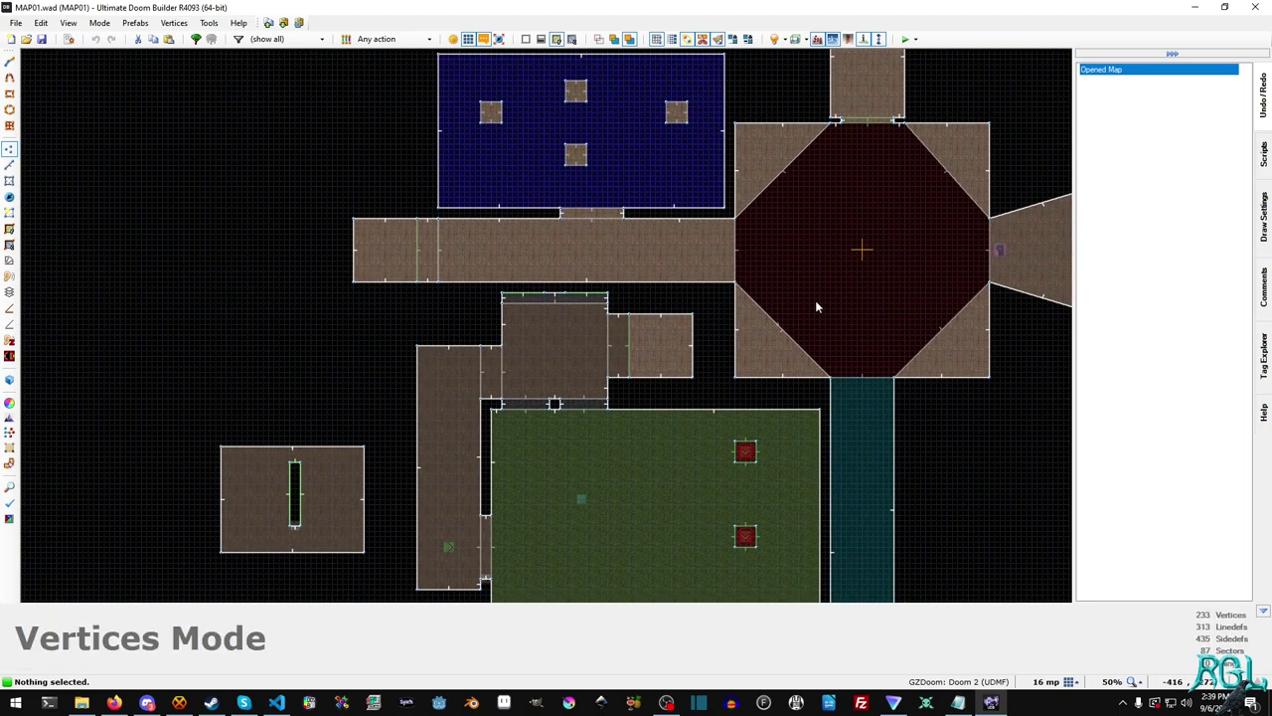
pyautogui.moveTo(826, 216); pyautogui.dragTo(756, 256, button='middle')
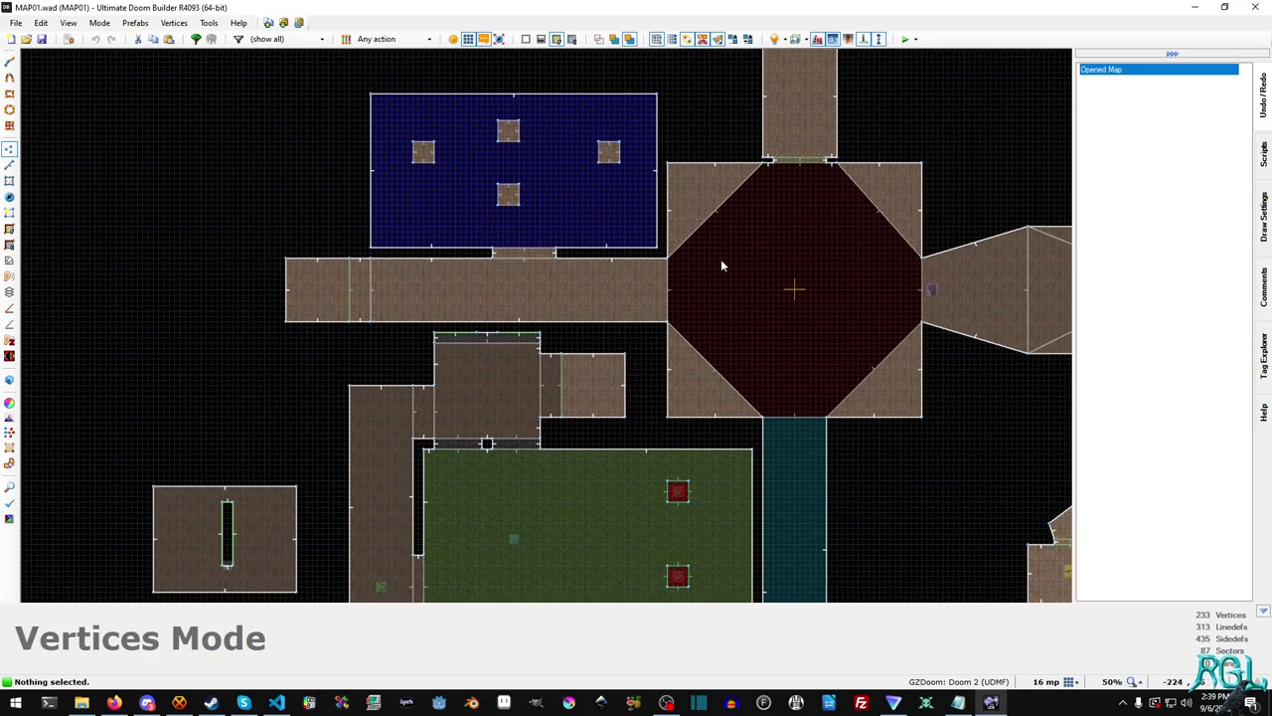
pyautogui.scroll(5, 722, 265)
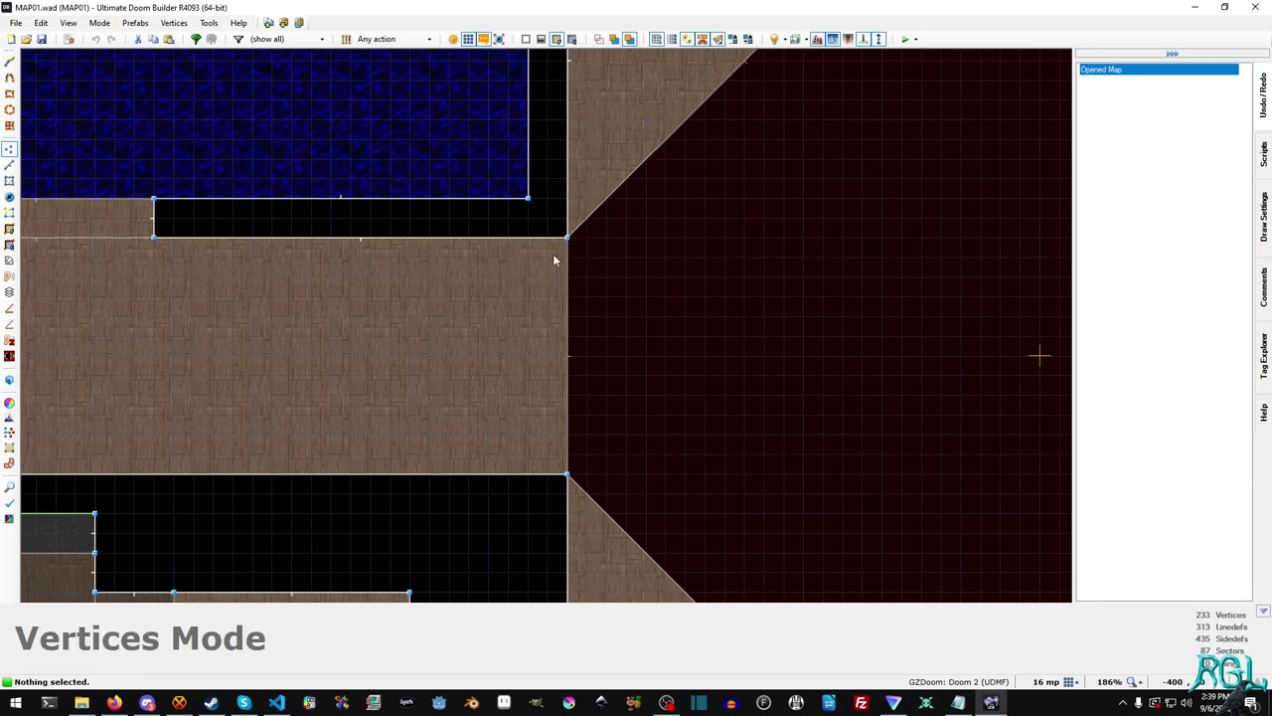
pyautogui.hotkey('ctrl', 'shift', 'd')
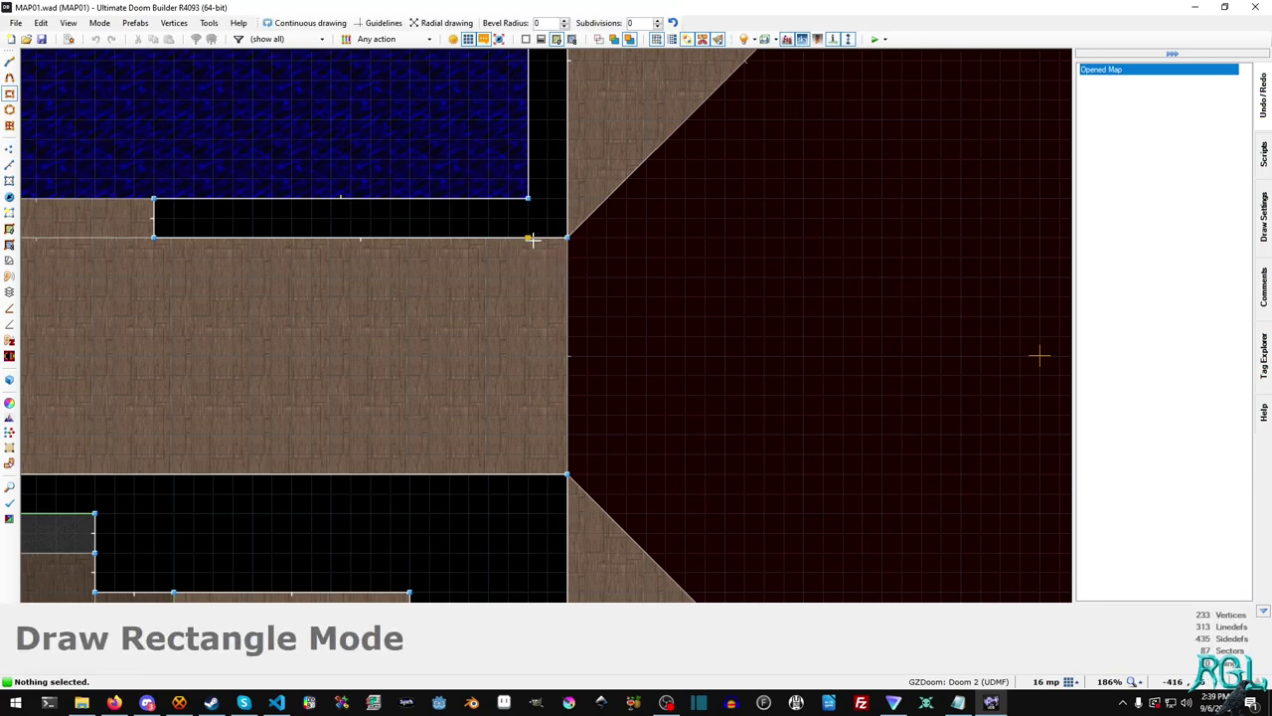
pyautogui.moveTo(531, 239)
pyautogui.mouseDown()
pyautogui.moveTo(488, 404)
pyautogui.moveTo(488, 474)
pyautogui.moveTo(505, 478)
pyautogui.moveTo(488, 479)
pyautogui.mouseUp()
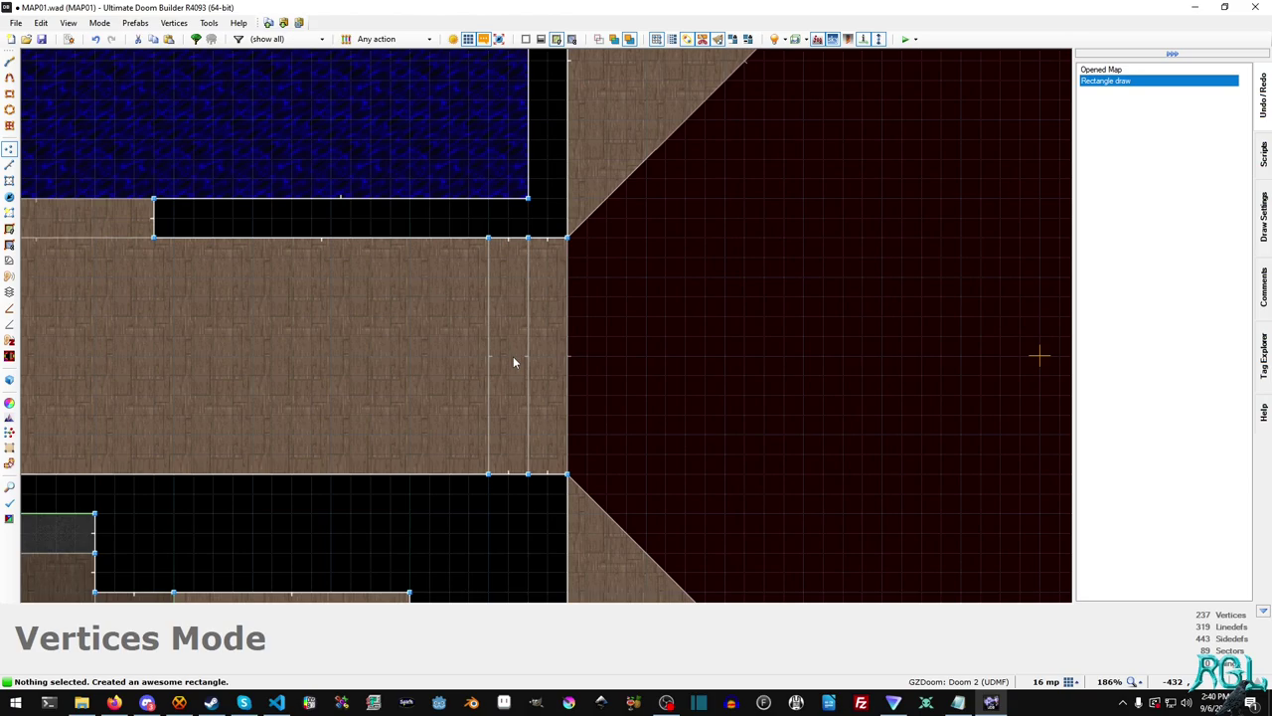
# Step: Draw a 32 by 192 rectangle inside the detached room, between the existing black slot and the room's east wall
pyautogui.scroll(-4, 513, 356)
pyautogui.moveTo(359, 440); pyautogui.dragTo(735, 176, button='middle')
pyautogui.moveTo(499, 414); pyautogui.dragTo(567, 362, button='middle')
pyautogui.scroll(3, 567, 369)
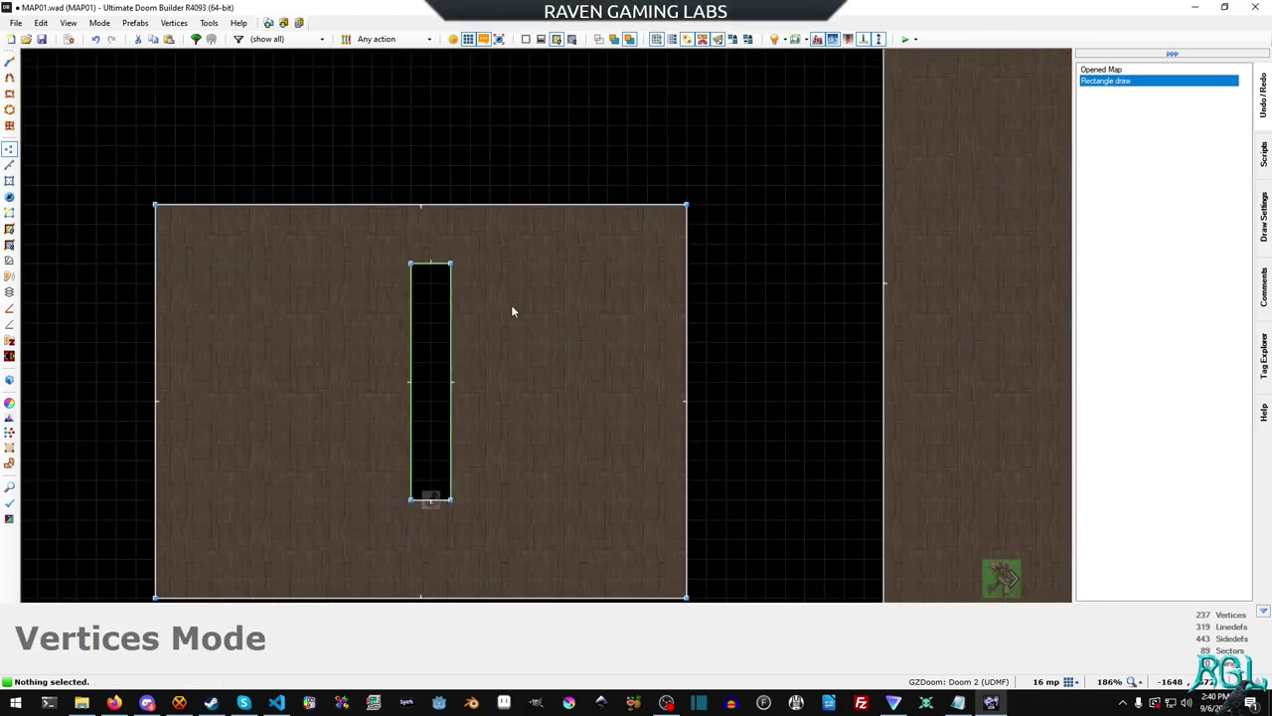
pyautogui.hotkey('ctrl', 'shift', 'd')
pyautogui.click(651, 258)
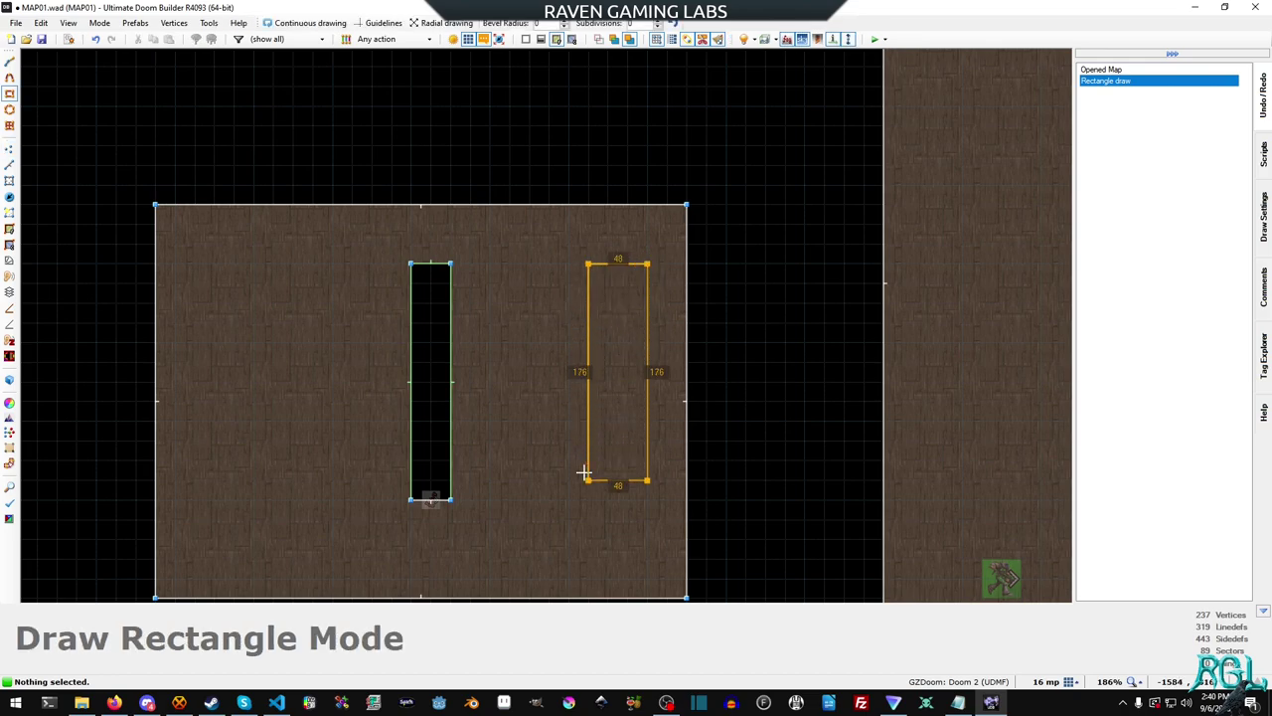
pyautogui.moveTo(595, 496); pyautogui.dragTo(610, 499)
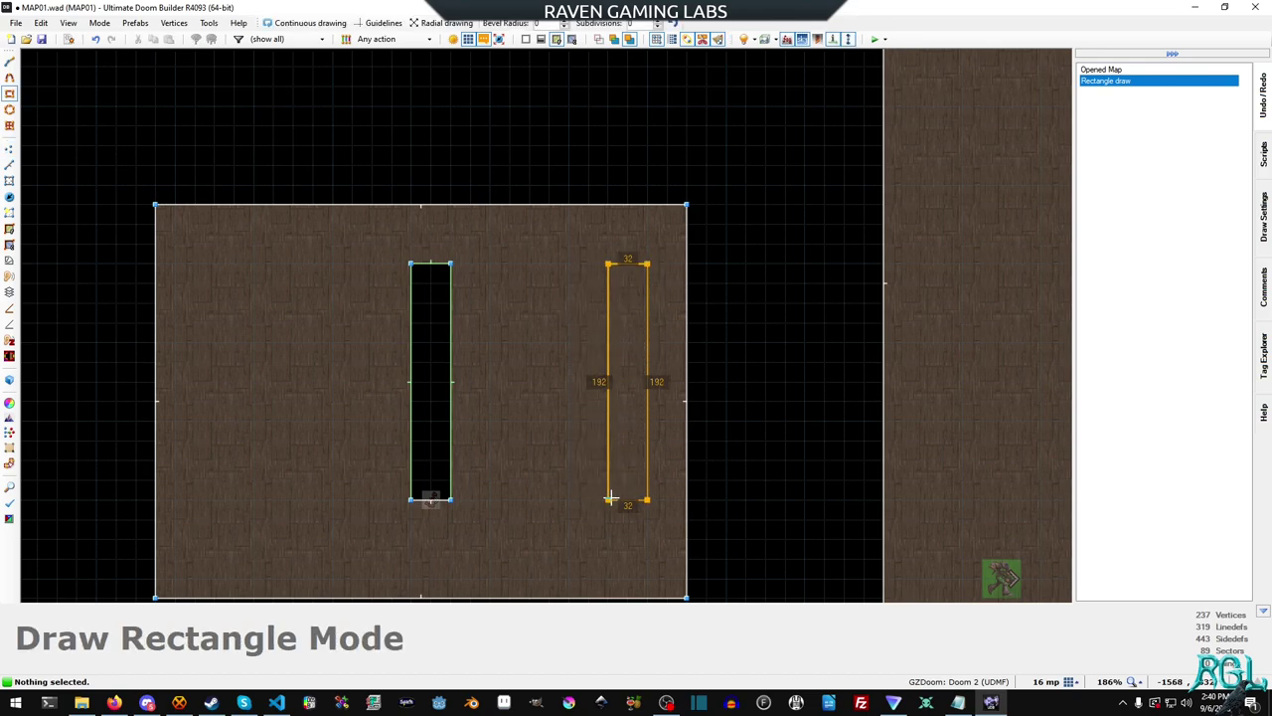
pyautogui.moveTo(610, 499); pyautogui.dragTo(610, 499)
# Step: Delete the sector inside the new 32 by 192 rectangle in the detached room
pyautogui.scroll(-4, 641, 384)
pyautogui.moveTo(940, 343); pyautogui.dragTo(529, 442, button='middle')
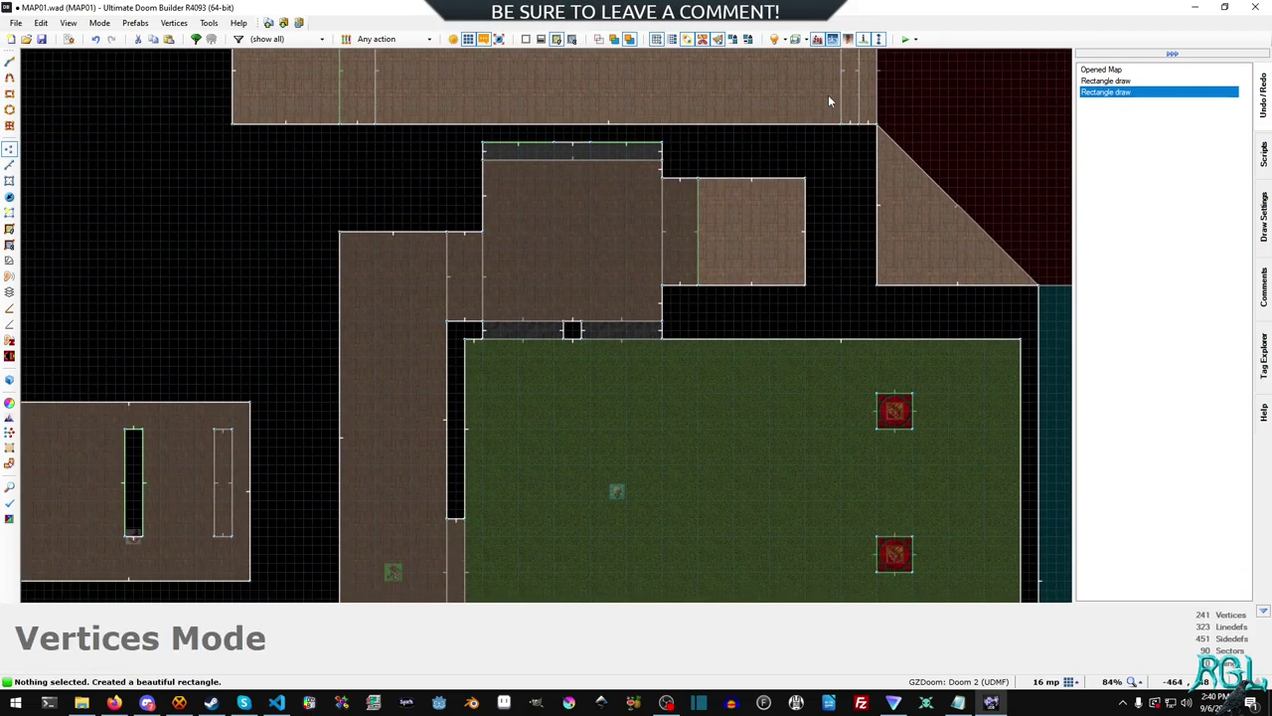
pyautogui.moveTo(374, 420); pyautogui.dragTo(700, 279, button='middle')
pyautogui.scroll(4, 579, 361)
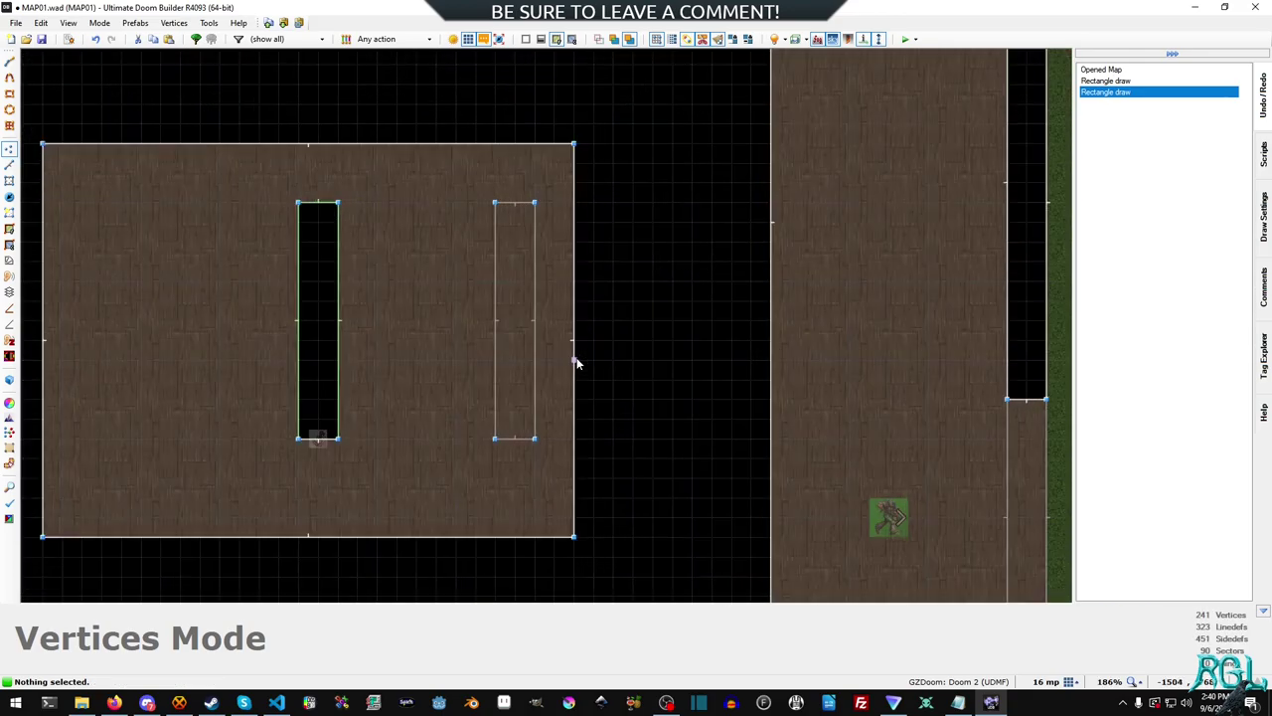
pyautogui.moveTo(576, 363); pyautogui.dragTo(641, 378, button='middle')
pyautogui.press('s')
pyautogui.click(584, 364)
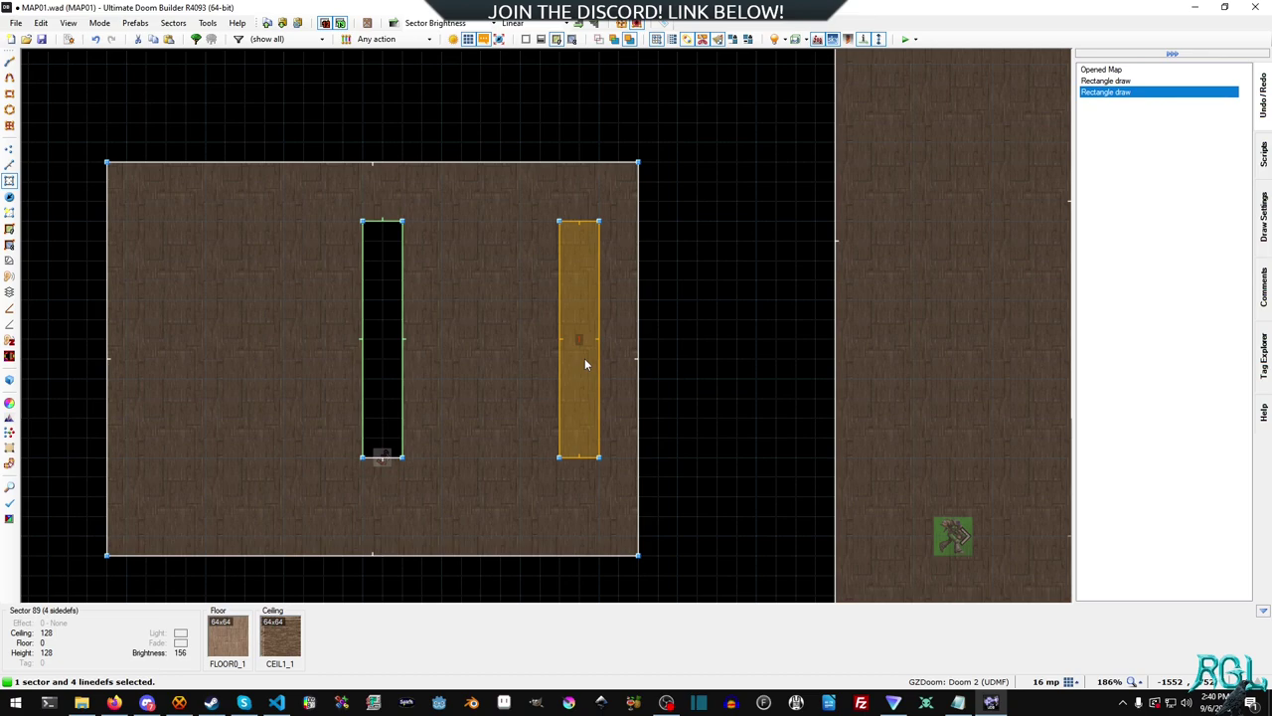
pyautogui.press('Delete')
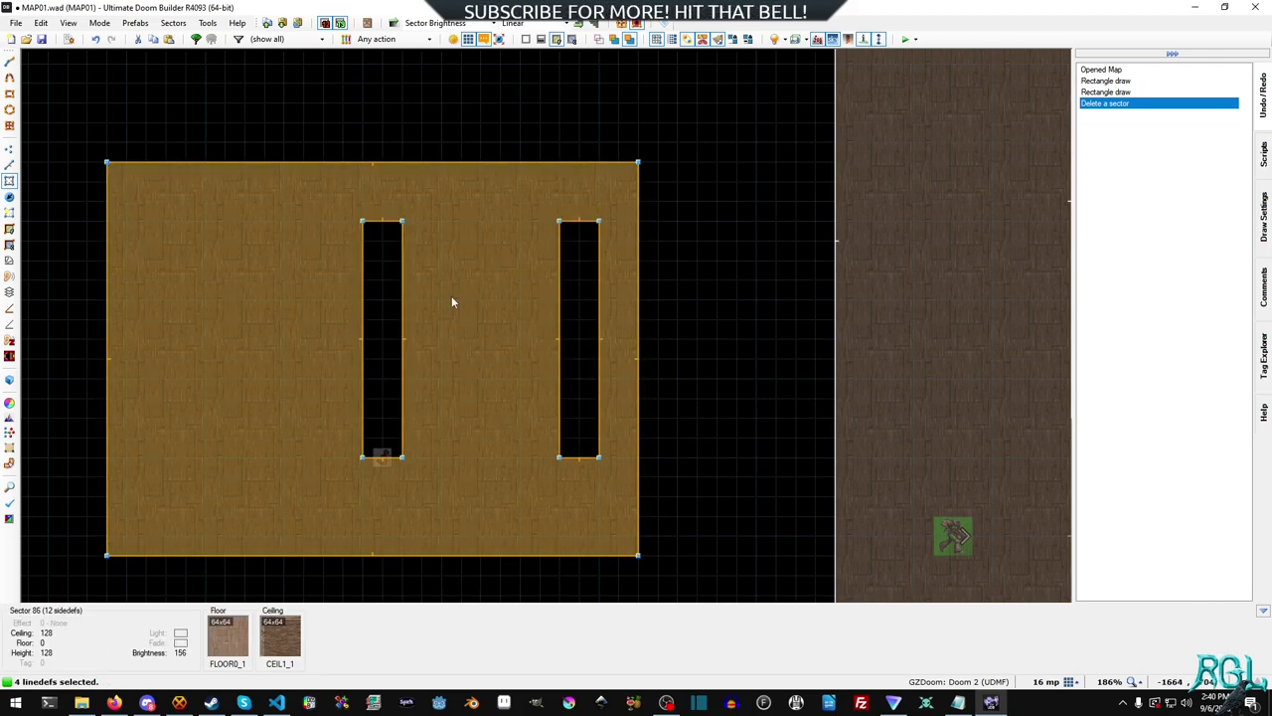
# Step: Set the front middle texture of the new slot's two short linedefs to DOORSTOP
pyautogui.press('l')
pyautogui.click(579, 463)
pyautogui.rightClick(593, 449)
pyautogui.click(768, 127)
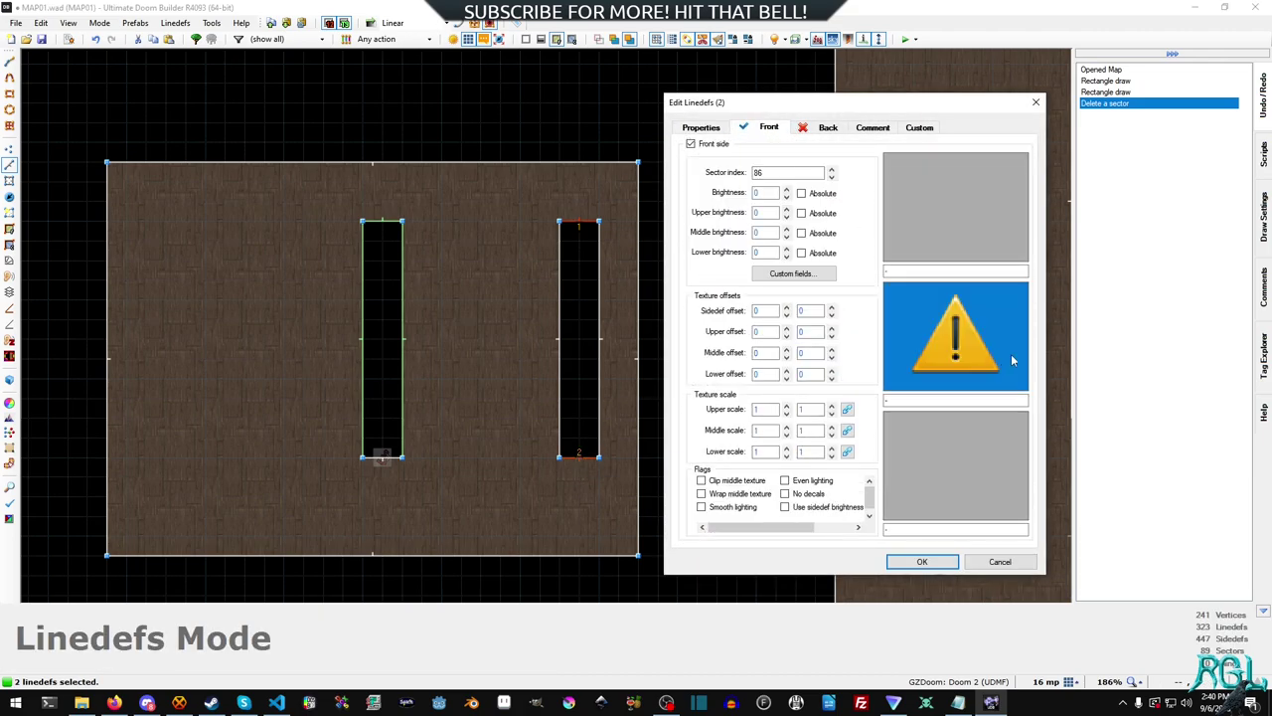
pyautogui.click(957, 340)
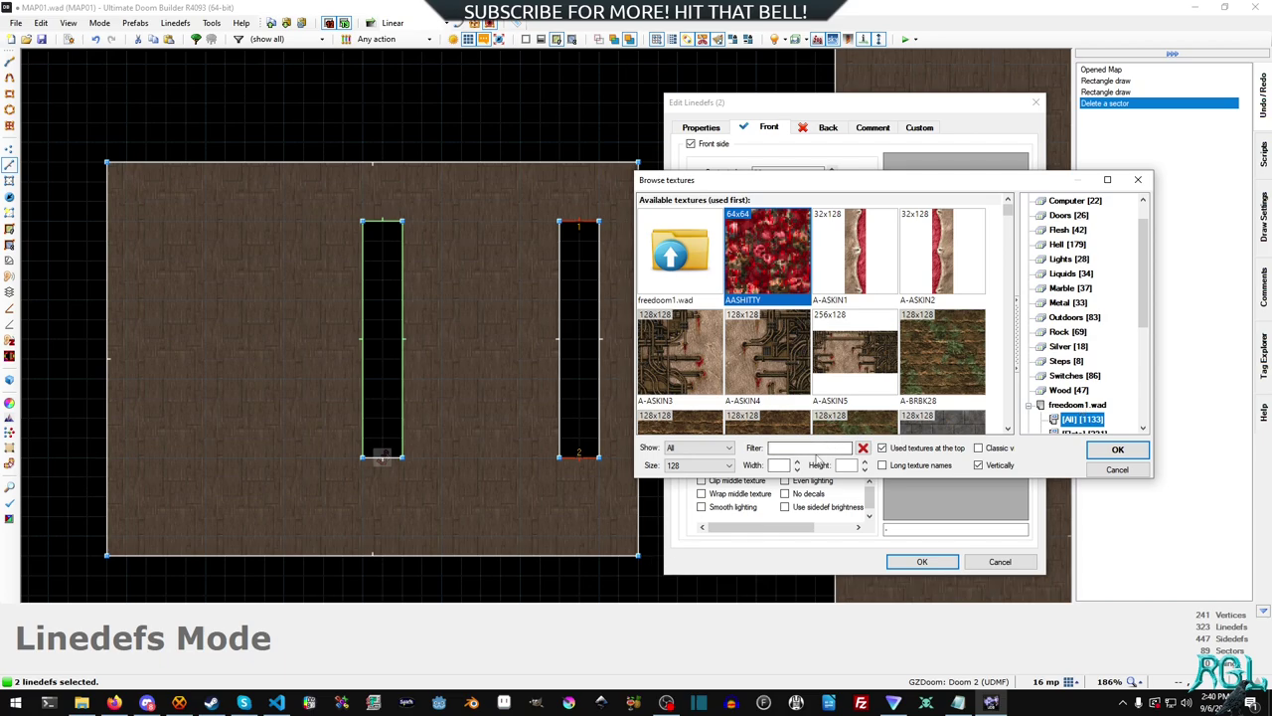
pyautogui.scroll(1, 1086, 229)
pyautogui.click(1070, 201)
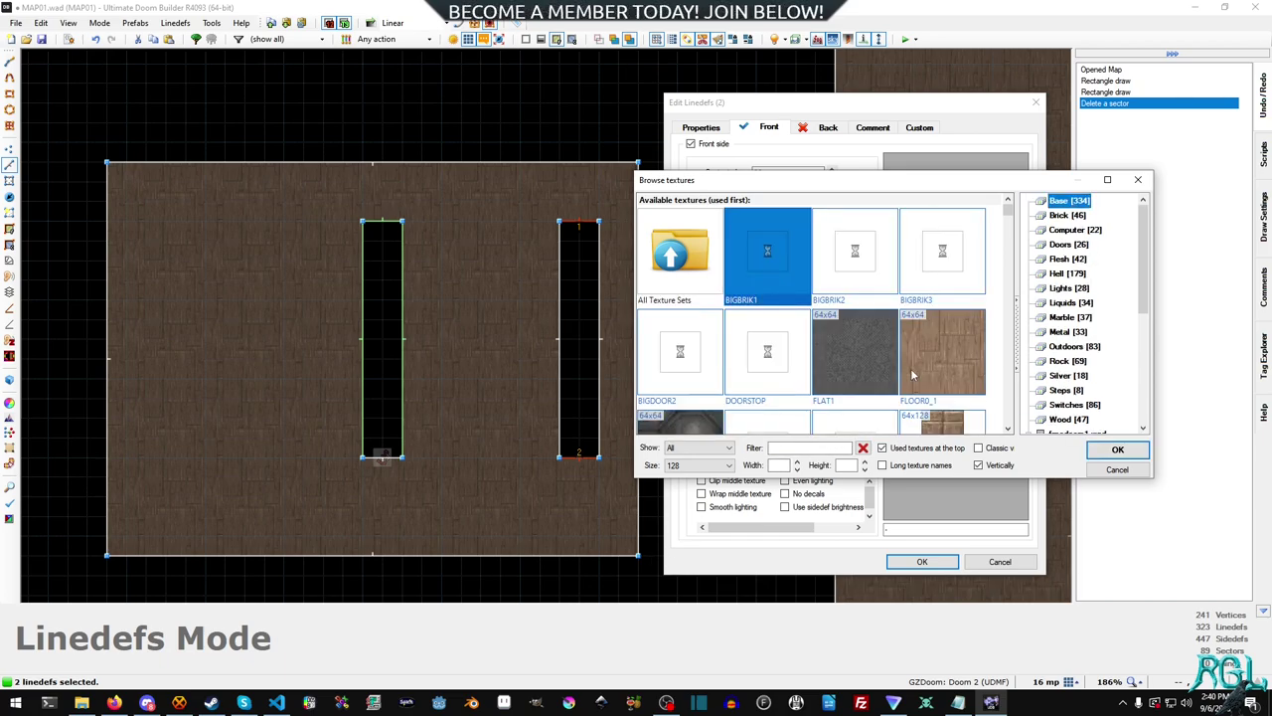
pyautogui.doubleClick(788, 359)
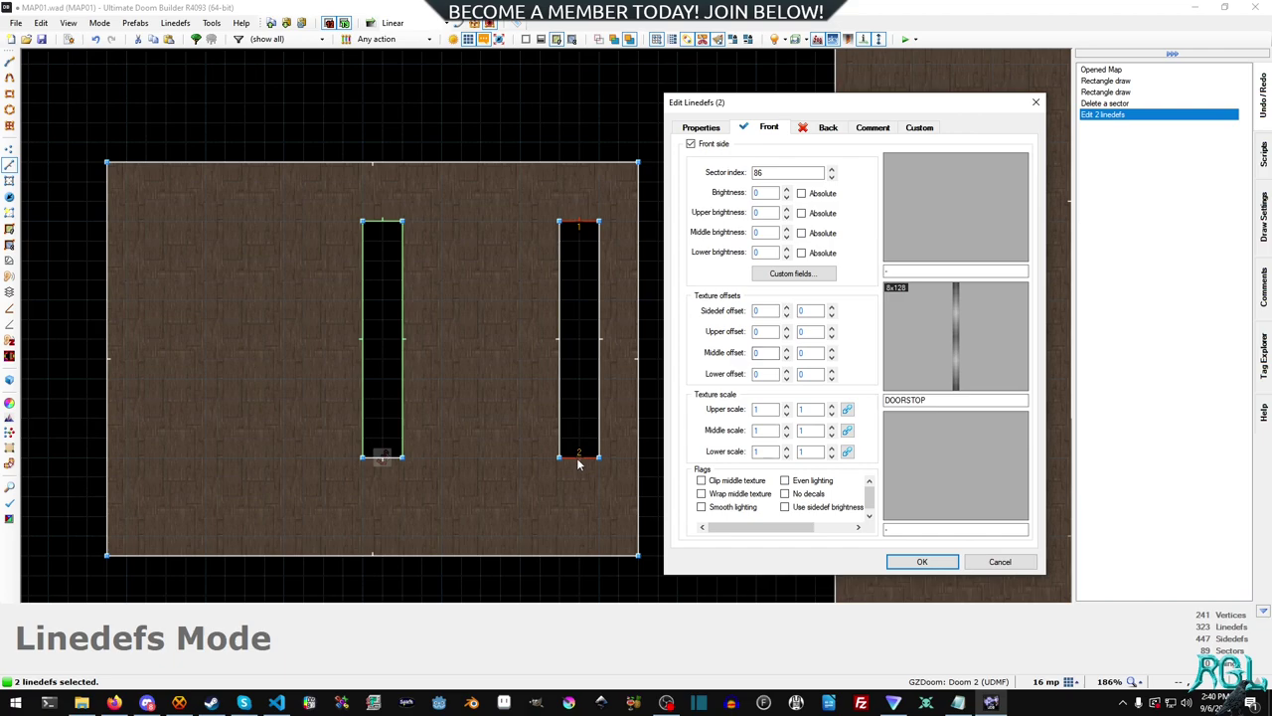
pyautogui.click(907, 561)
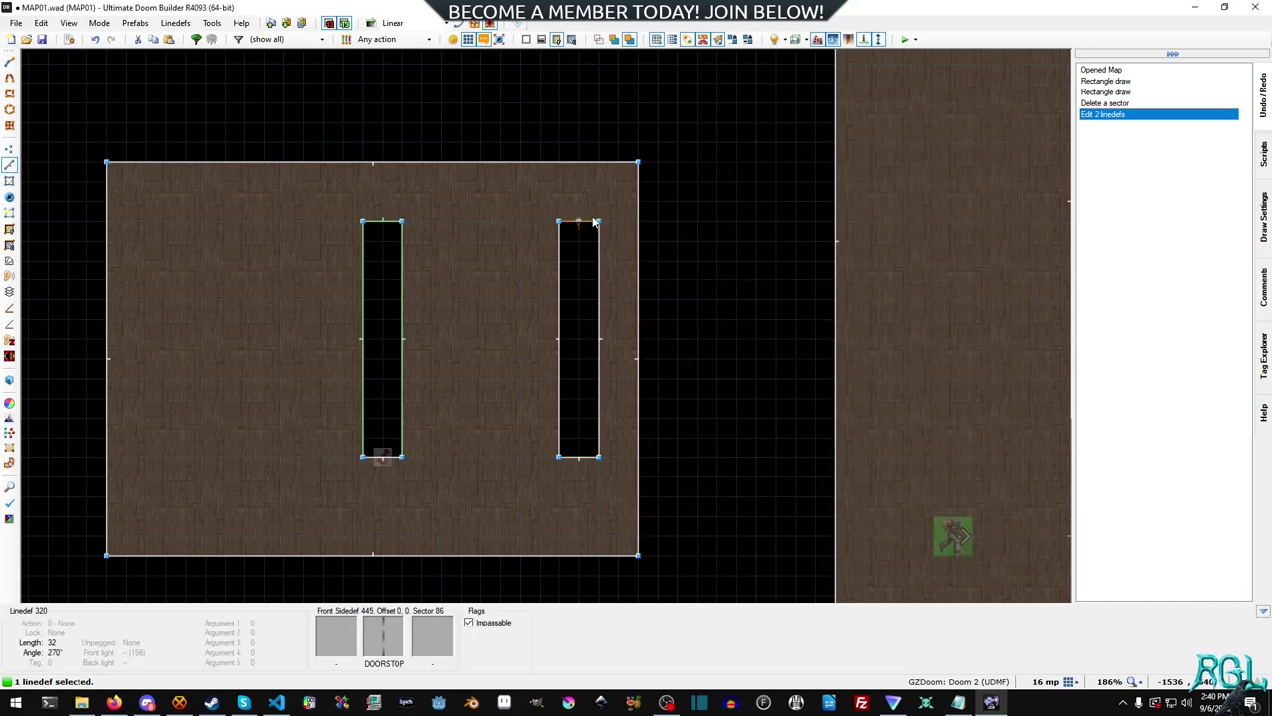
# Step: Set the front middle texture of the new slot's two long linedefs to SPCDOOR4
pyautogui.click(556, 318)
pyautogui.click(600, 339)
pyautogui.rightClick(604, 339)
pyautogui.click(979, 319)
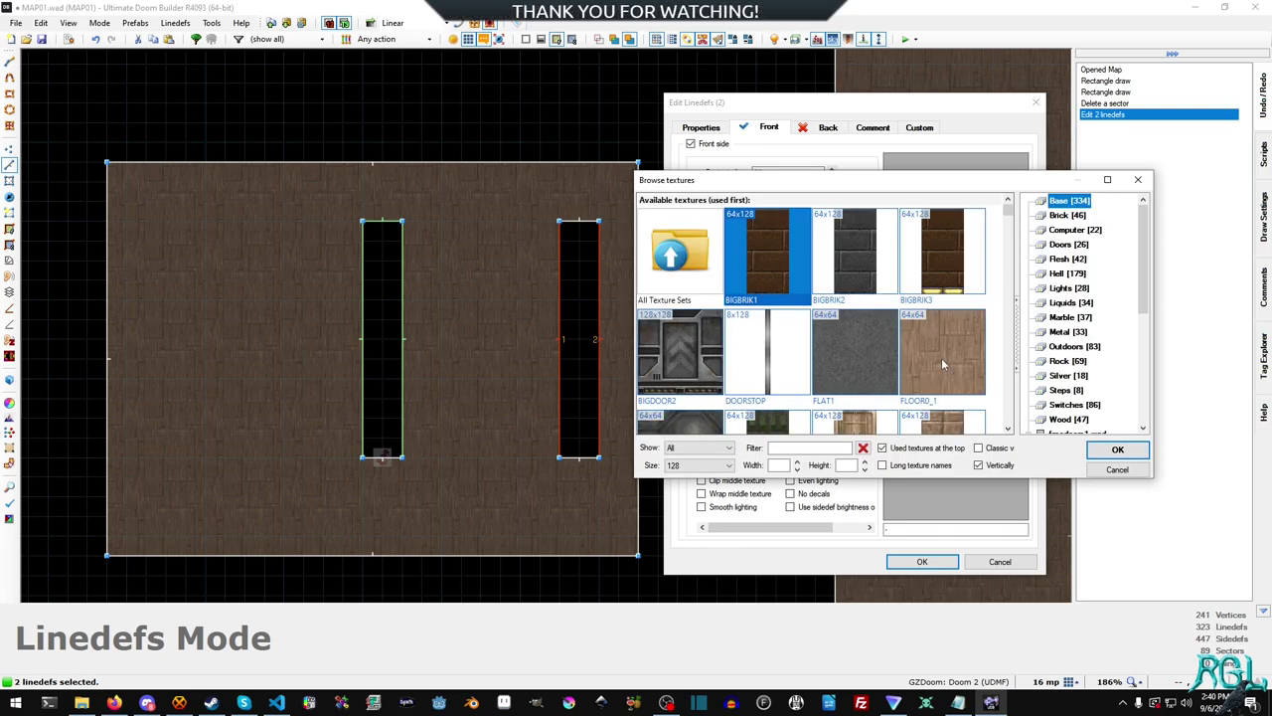
pyautogui.scroll(-1, 943, 365)
pyautogui.click(881, 378)
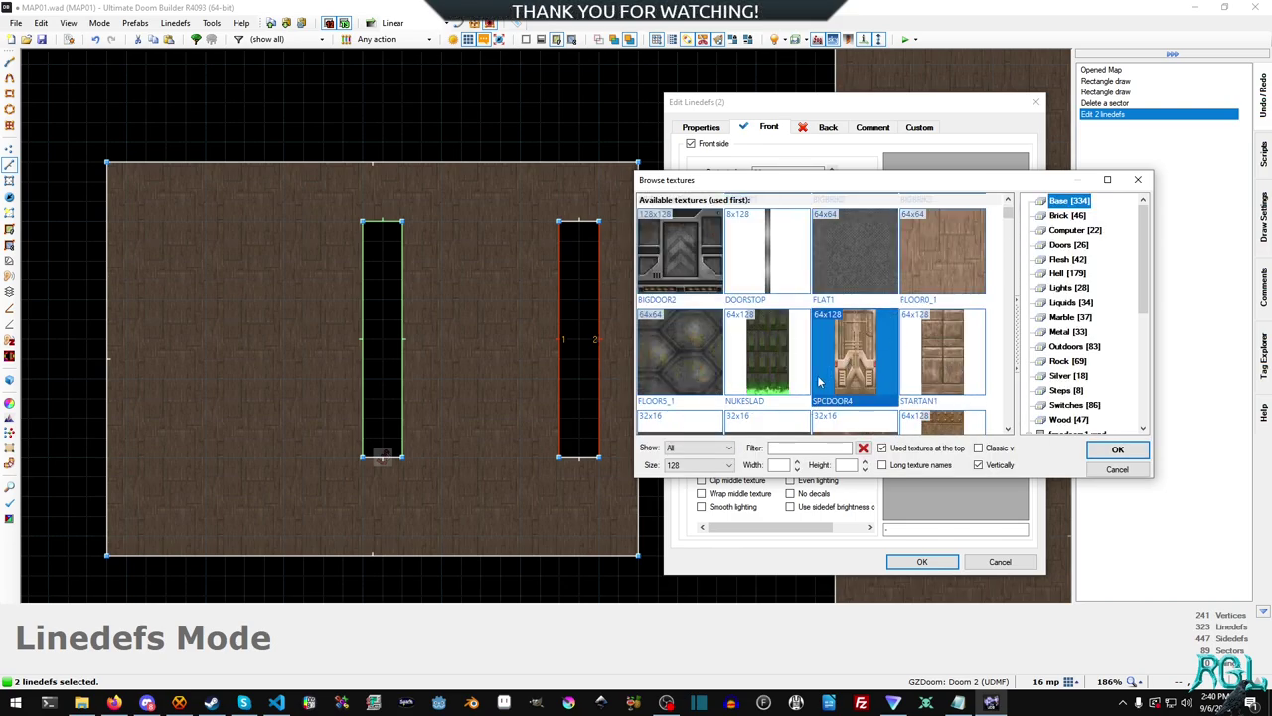
pyautogui.doubleClick(848, 363)
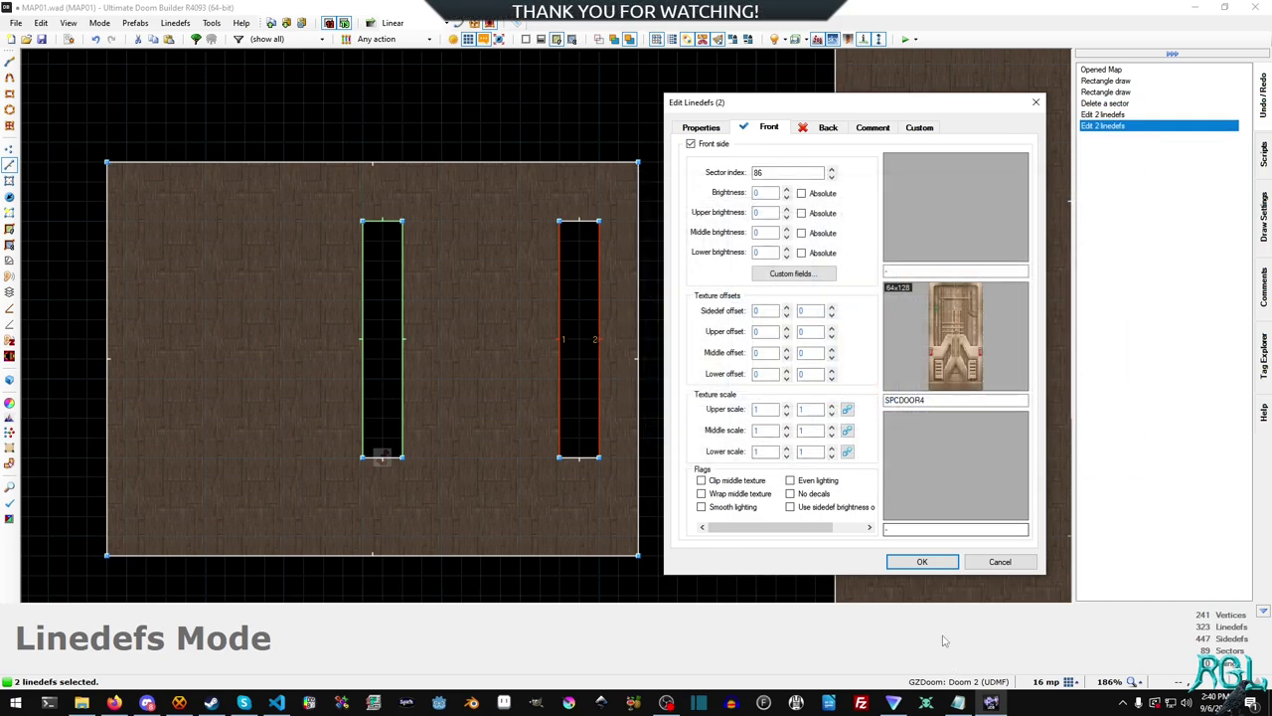
pyautogui.click(922, 562)
pyautogui.click(564, 349)
# Step: In the 3D view, apply the DOORSTOP texture to both walls of the narrow strip at the corridor's octagonal-room end
pyautogui.scroll(-3, 764, 371)
pyautogui.moveTo(886, 303); pyautogui.dragTo(573, 562, button='middle')
pyautogui.moveTo(857, 286); pyautogui.dragTo(437, 372, button='middle')
pyautogui.press('q')
pyautogui.press('d')
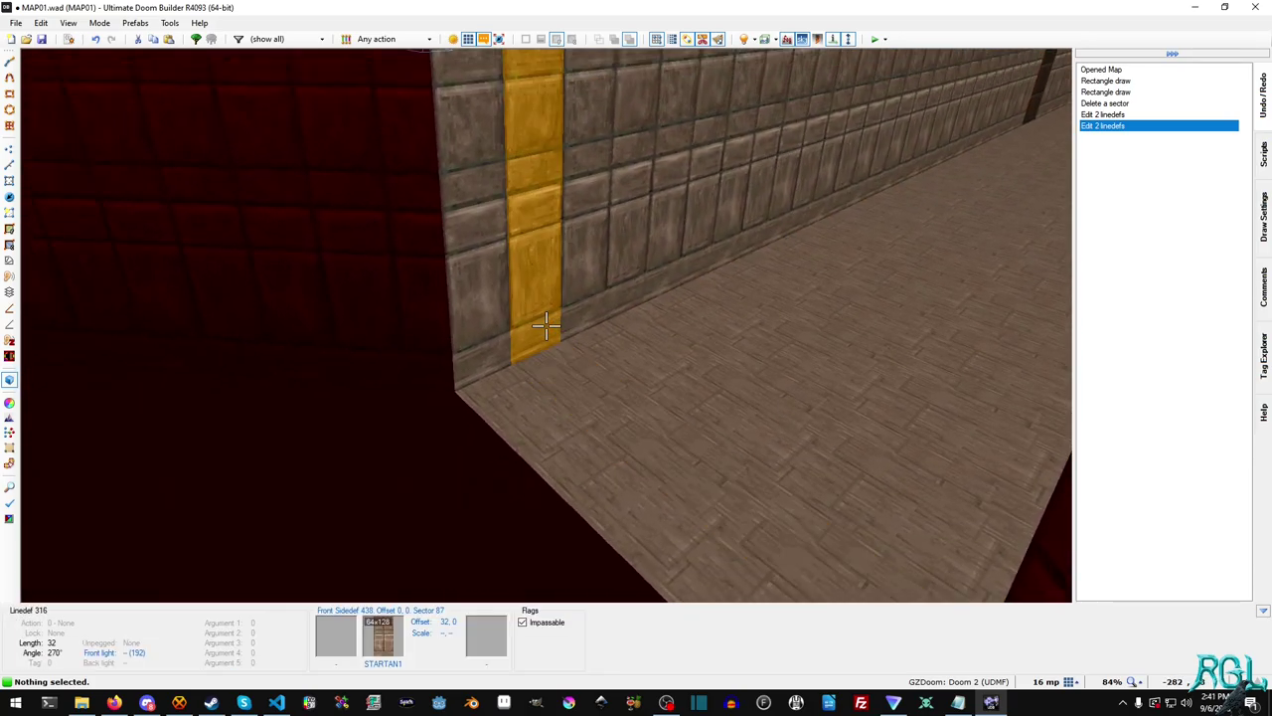
pyautogui.click(546, 324)
pyautogui.click(545, 324)
pyautogui.rightClick(545, 324)
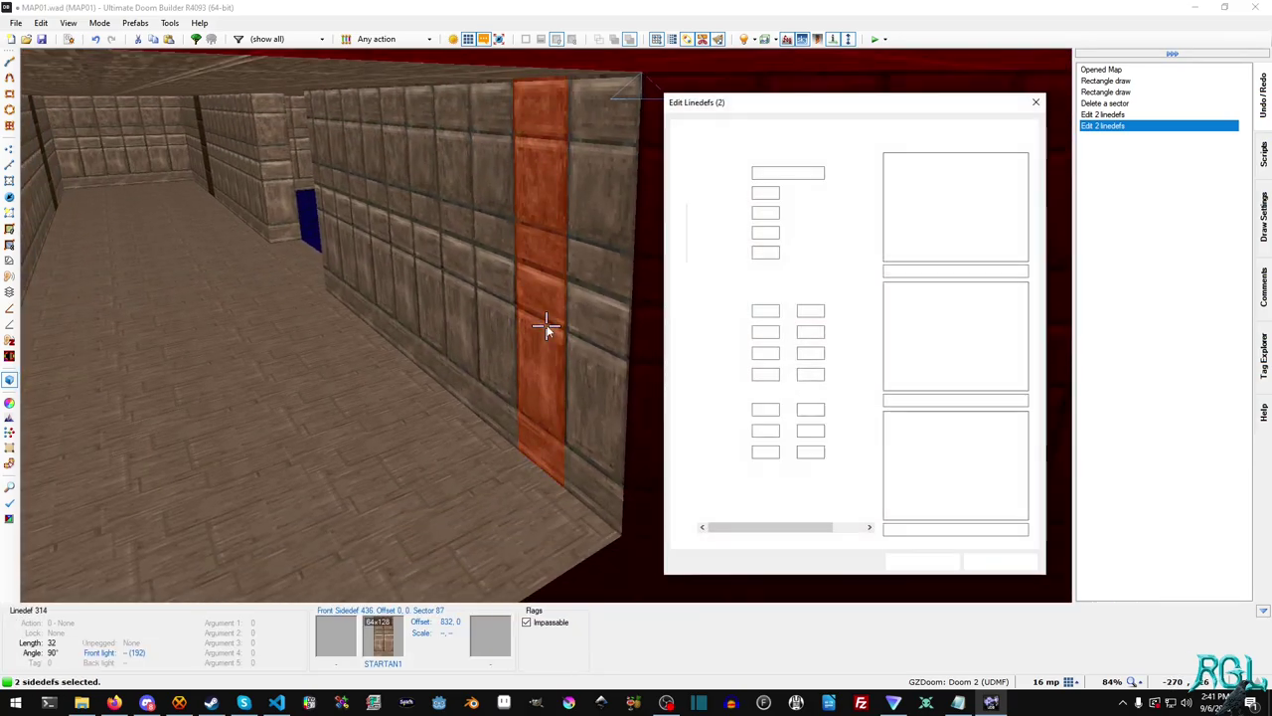
pyautogui.click(956, 340)
pyautogui.doubleClick(761, 261)
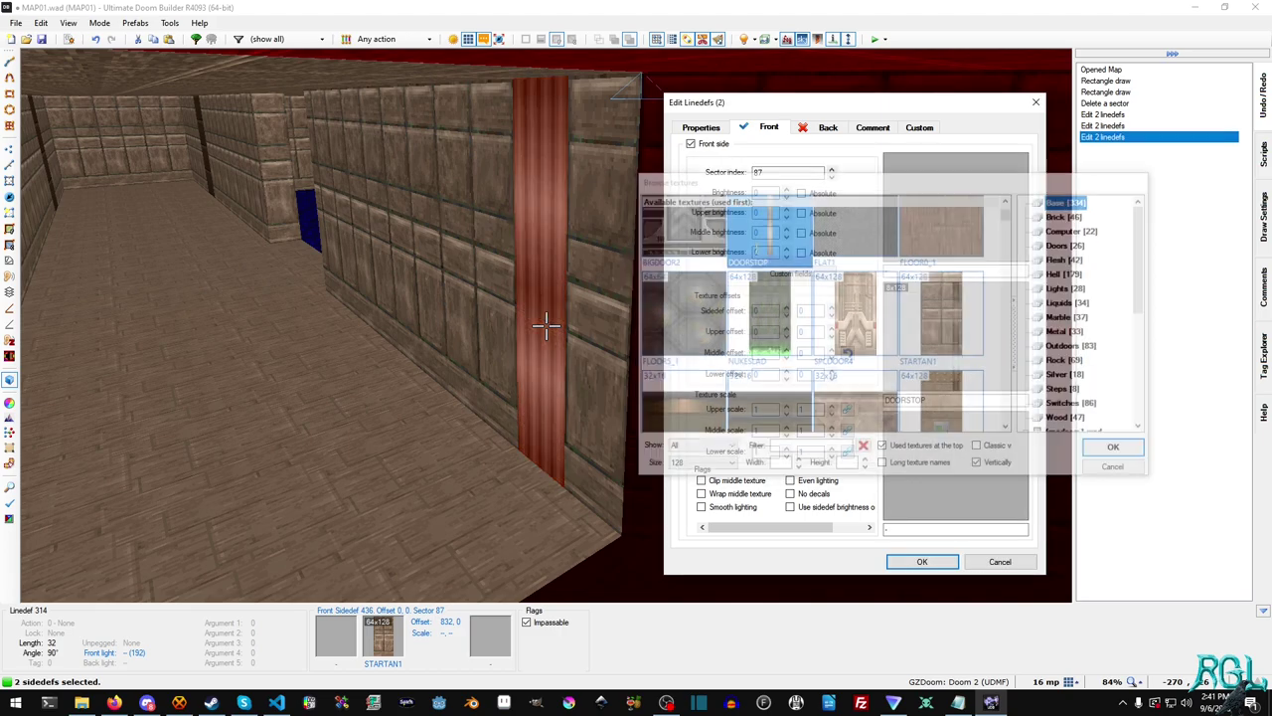
pyautogui.click(951, 560)
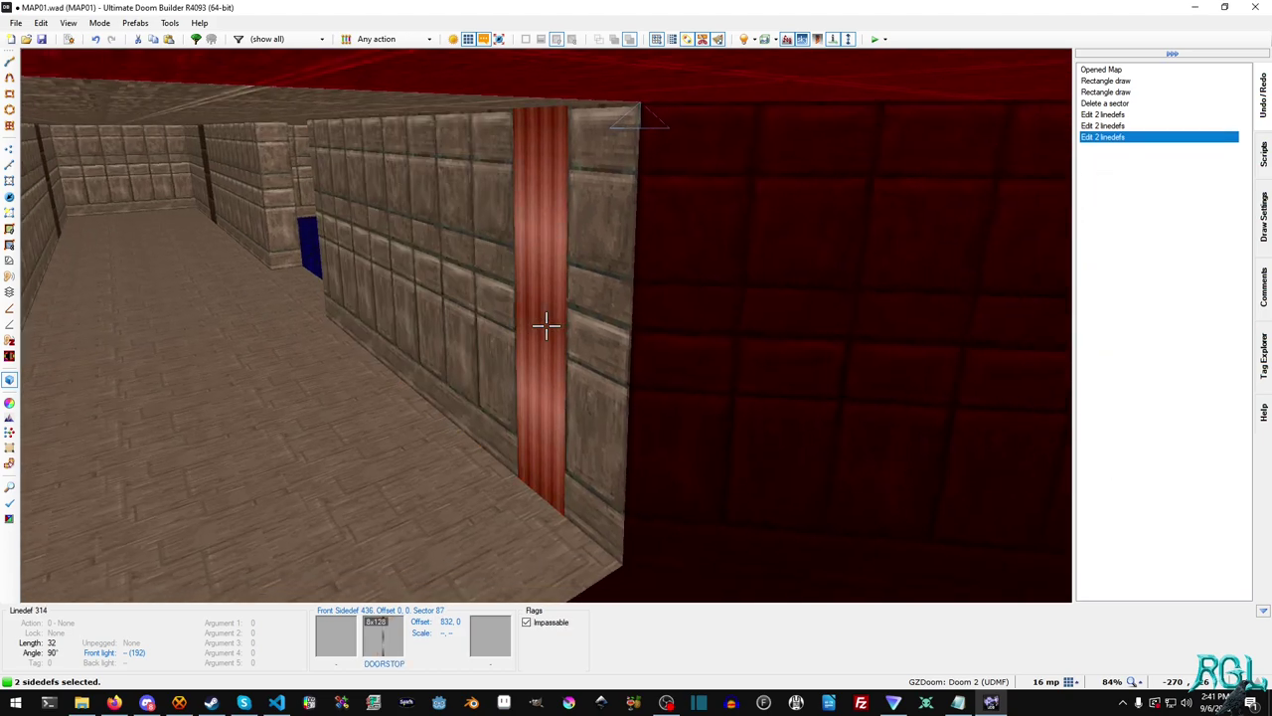
pyautogui.click(546, 325)
pyautogui.click(546, 325)
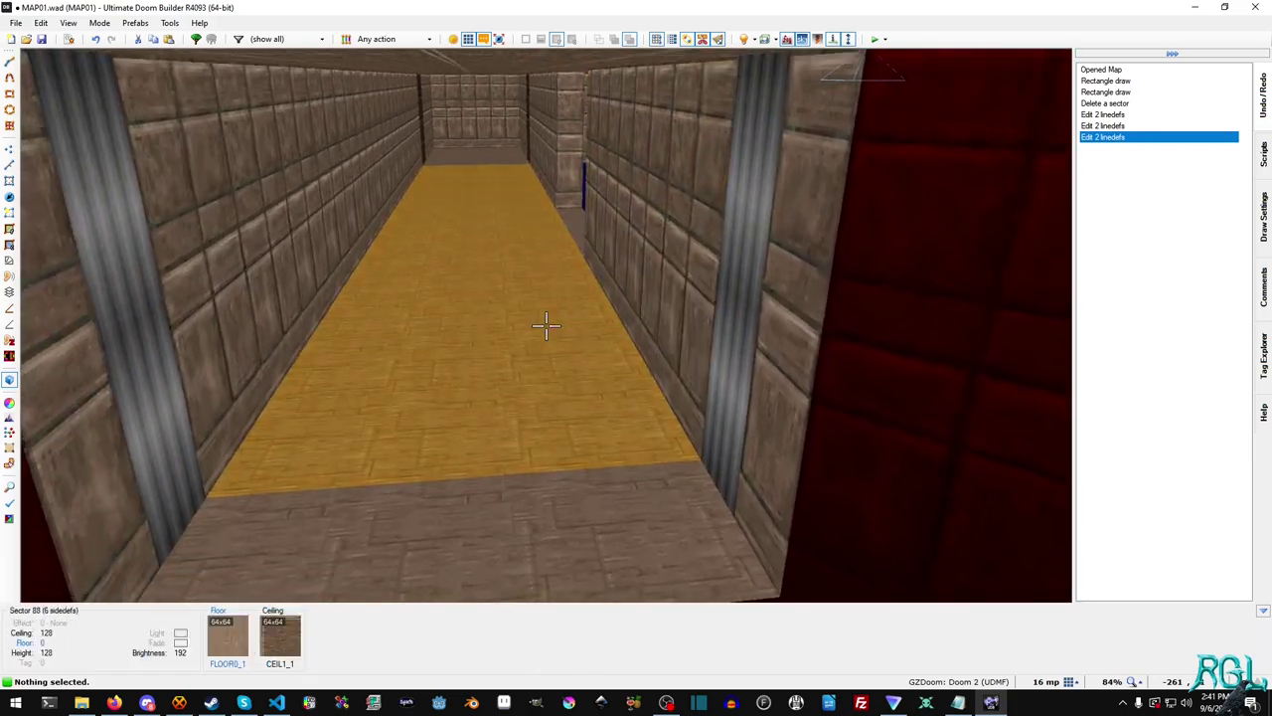
# Step: Give the new slot's upper short linedef the Polyobject Start Line action with polyobject number 2
pyautogui.press('q')
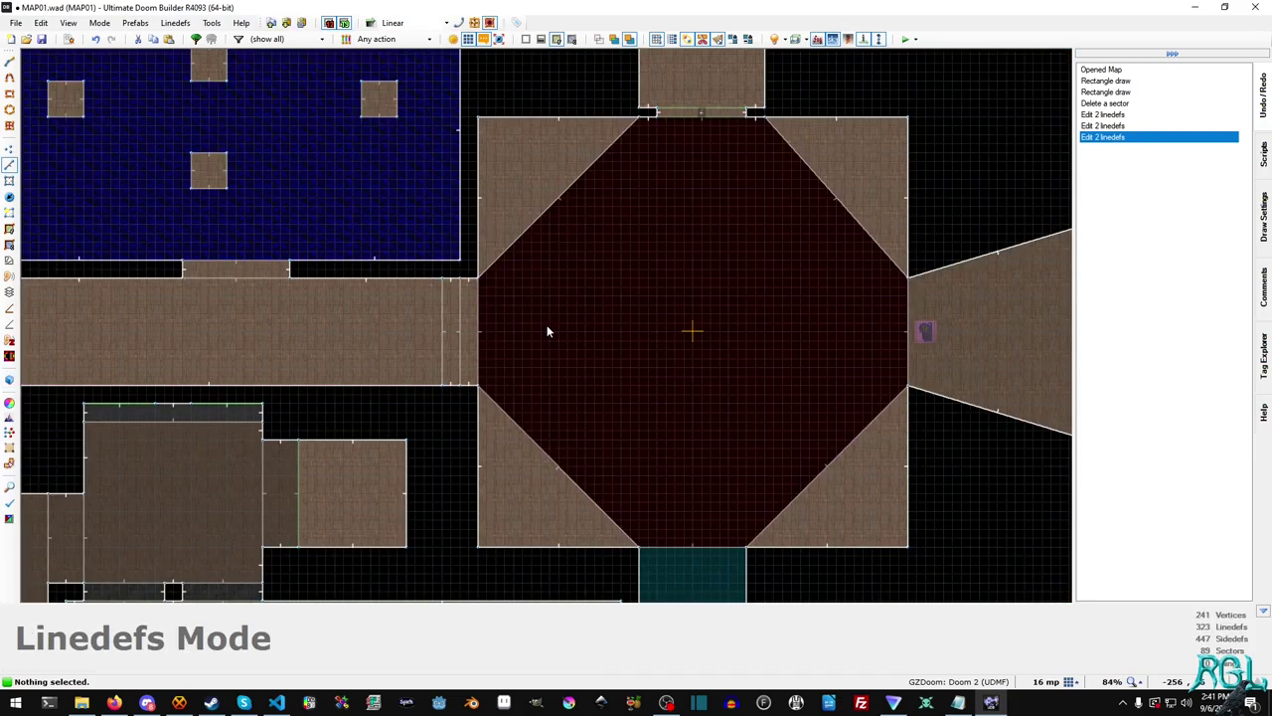
pyautogui.moveTo(366, 486); pyautogui.dragTo(965, 248, button='middle')
pyautogui.moveTo(681, 442); pyautogui.dragTo(808, 247, button='middle')
pyautogui.scroll(3, 609, 347)
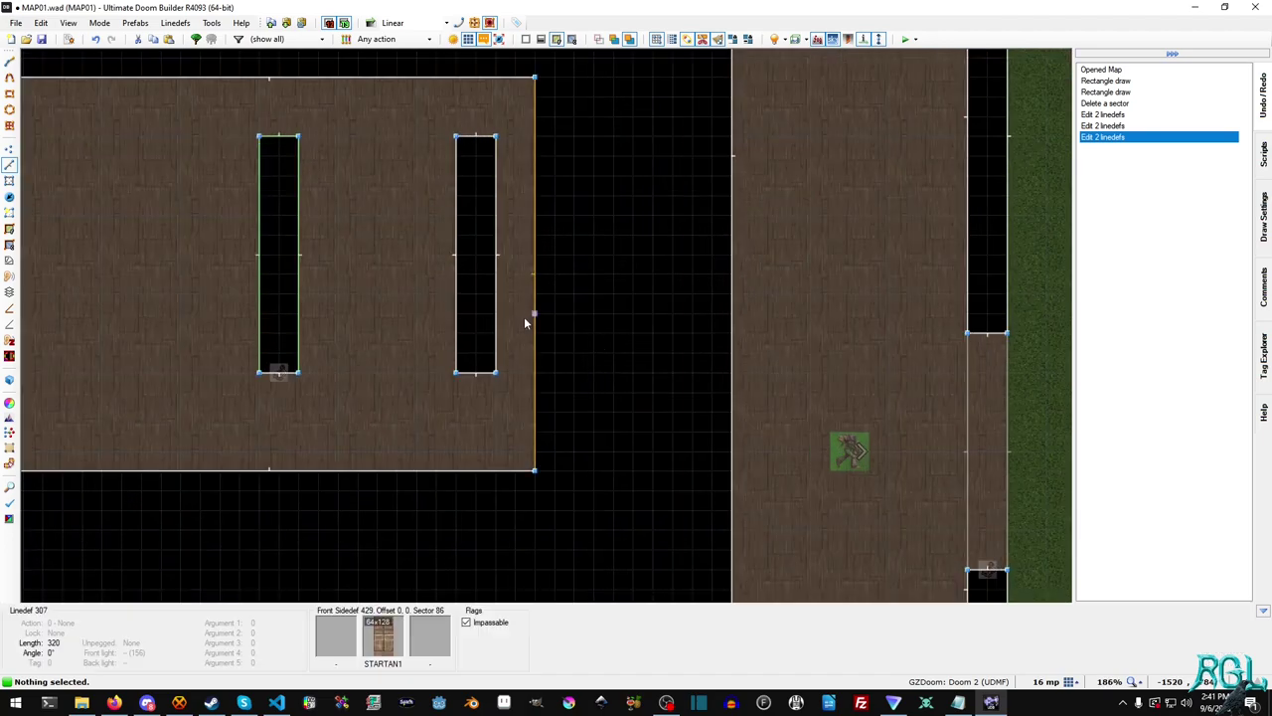
pyautogui.click(481, 137)
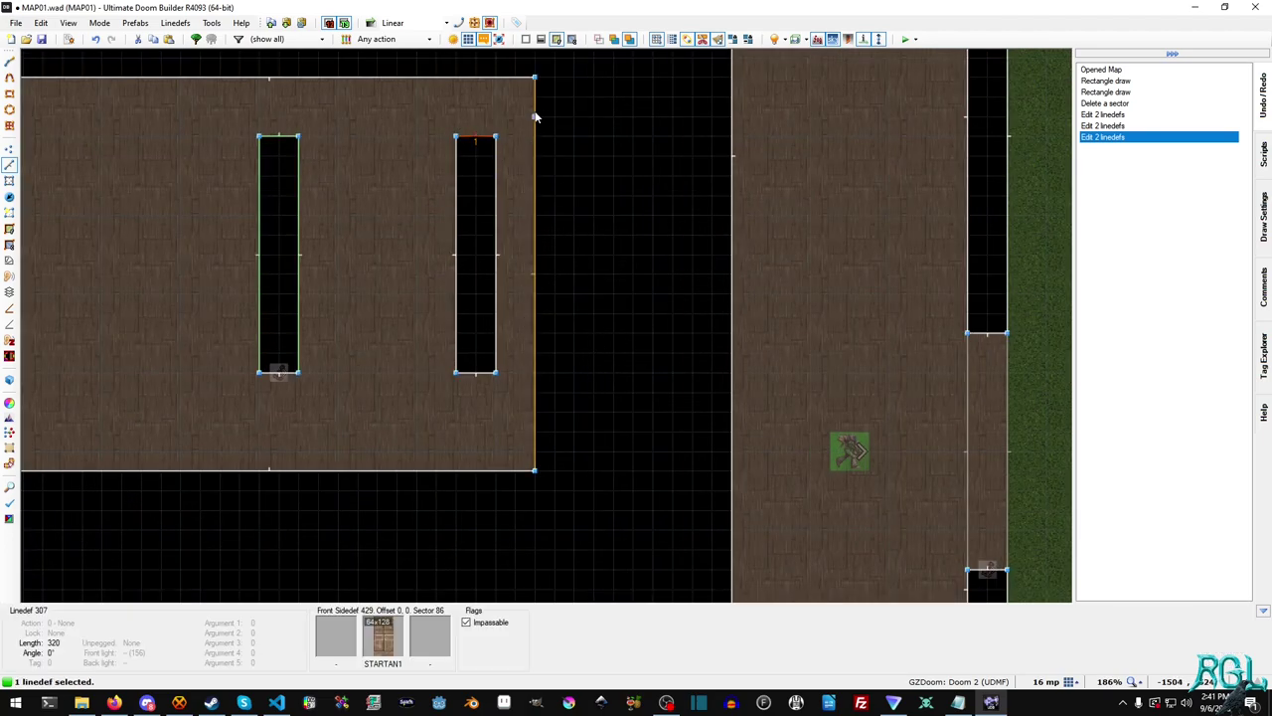
pyautogui.rightClick(484, 146)
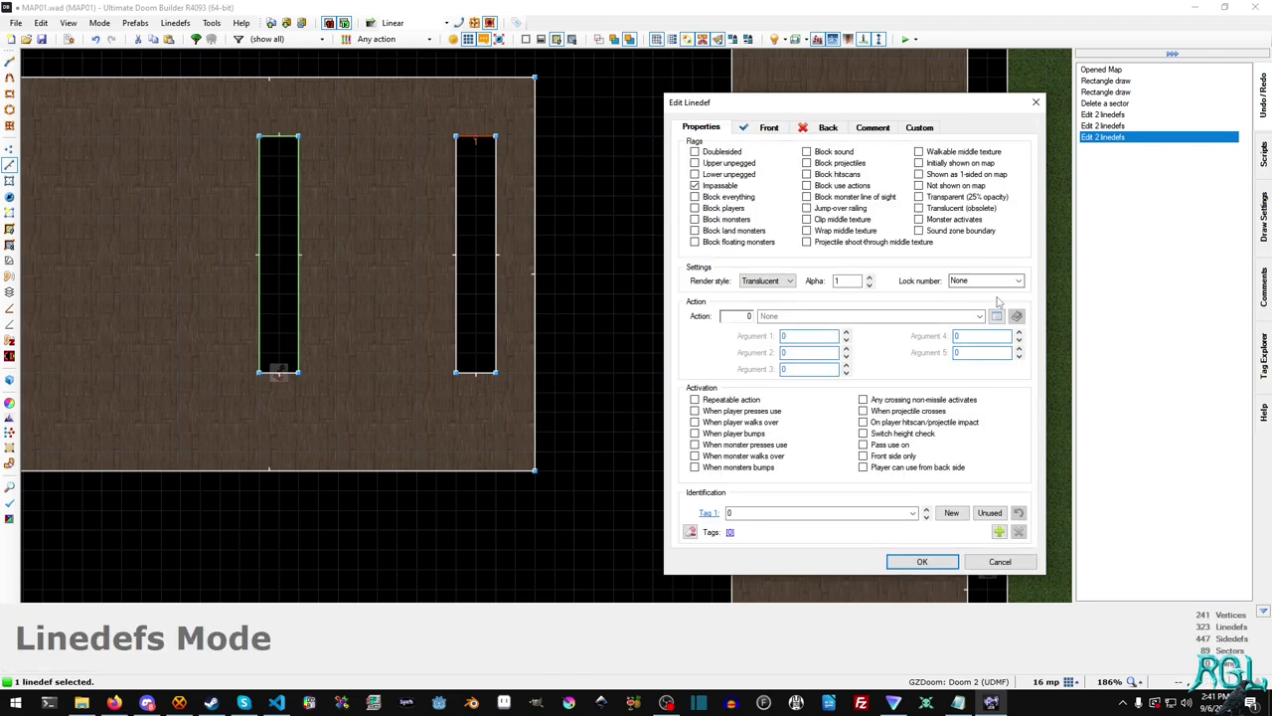
pyautogui.click(997, 316)
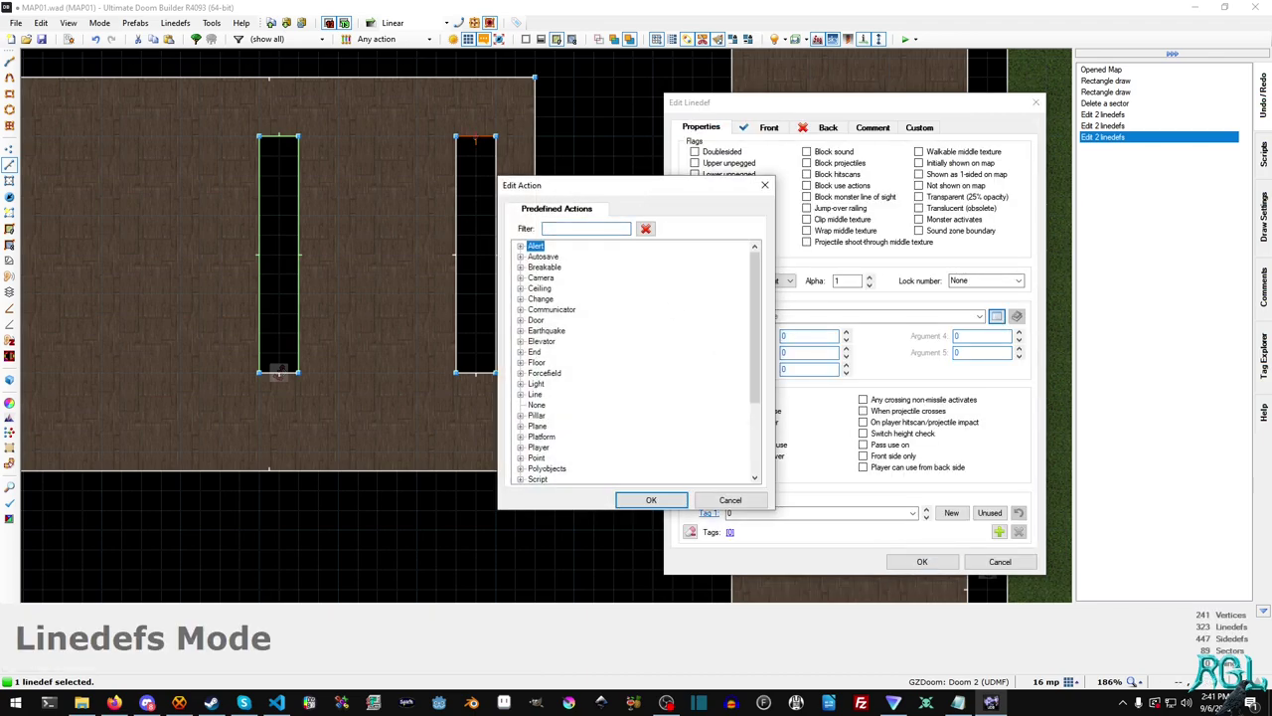
pyautogui.write('poly')
pyautogui.click(563, 246)
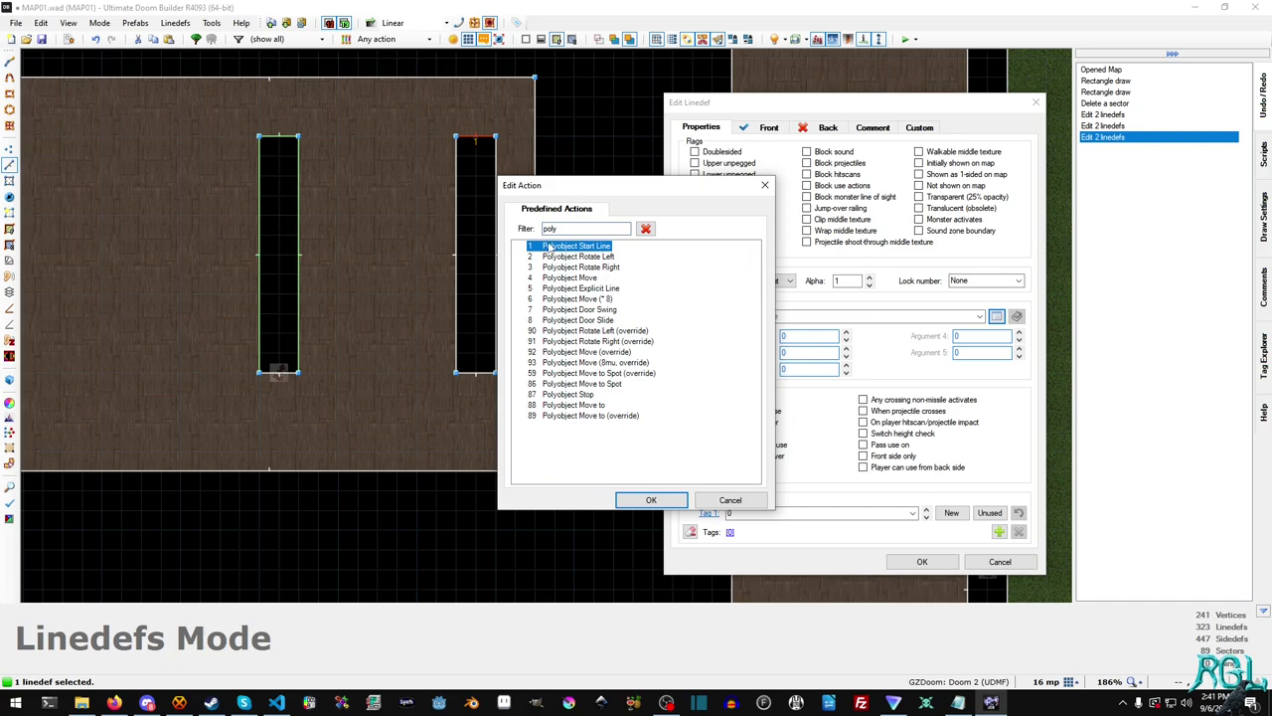
pyautogui.press('Return')
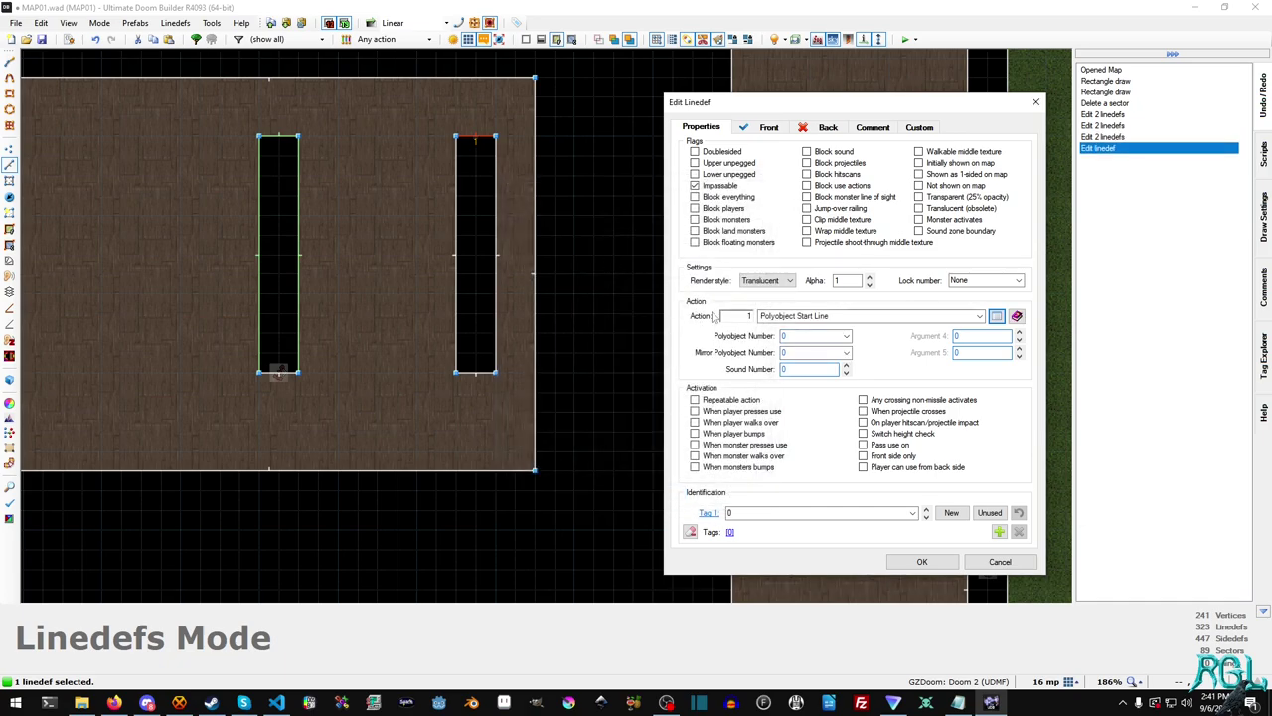
pyautogui.click(806, 338)
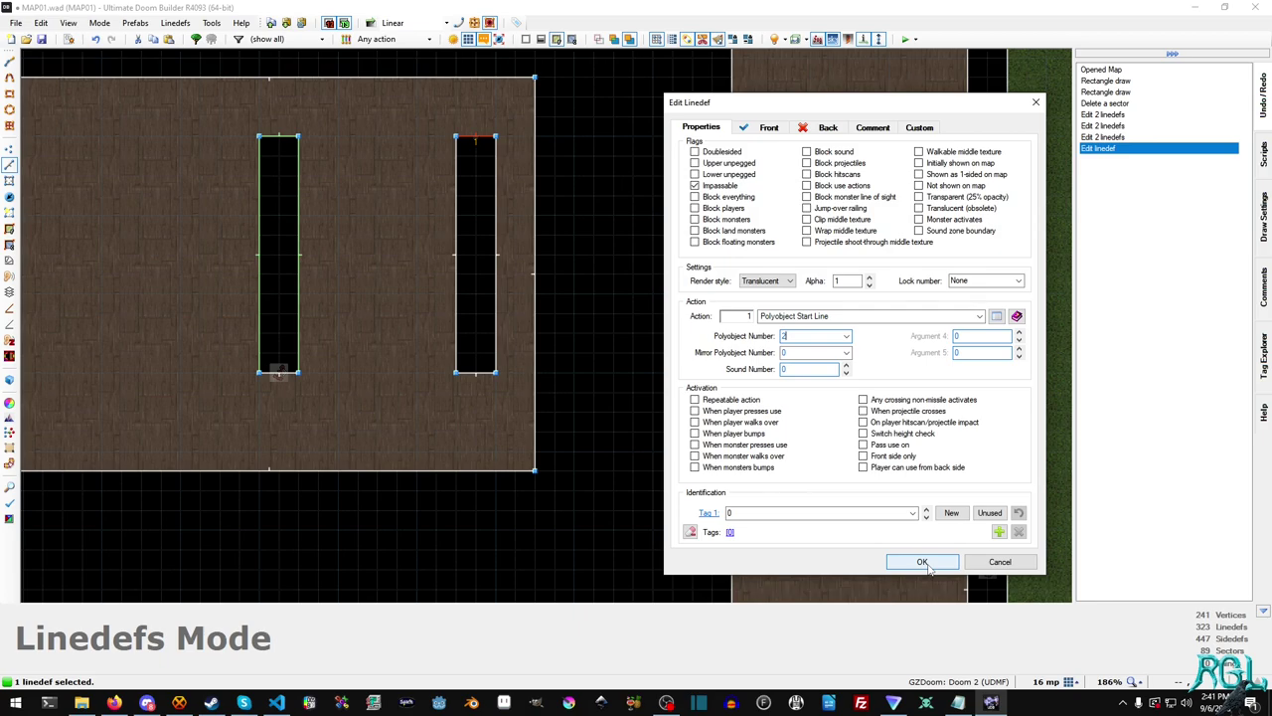
pyautogui.click(923, 563)
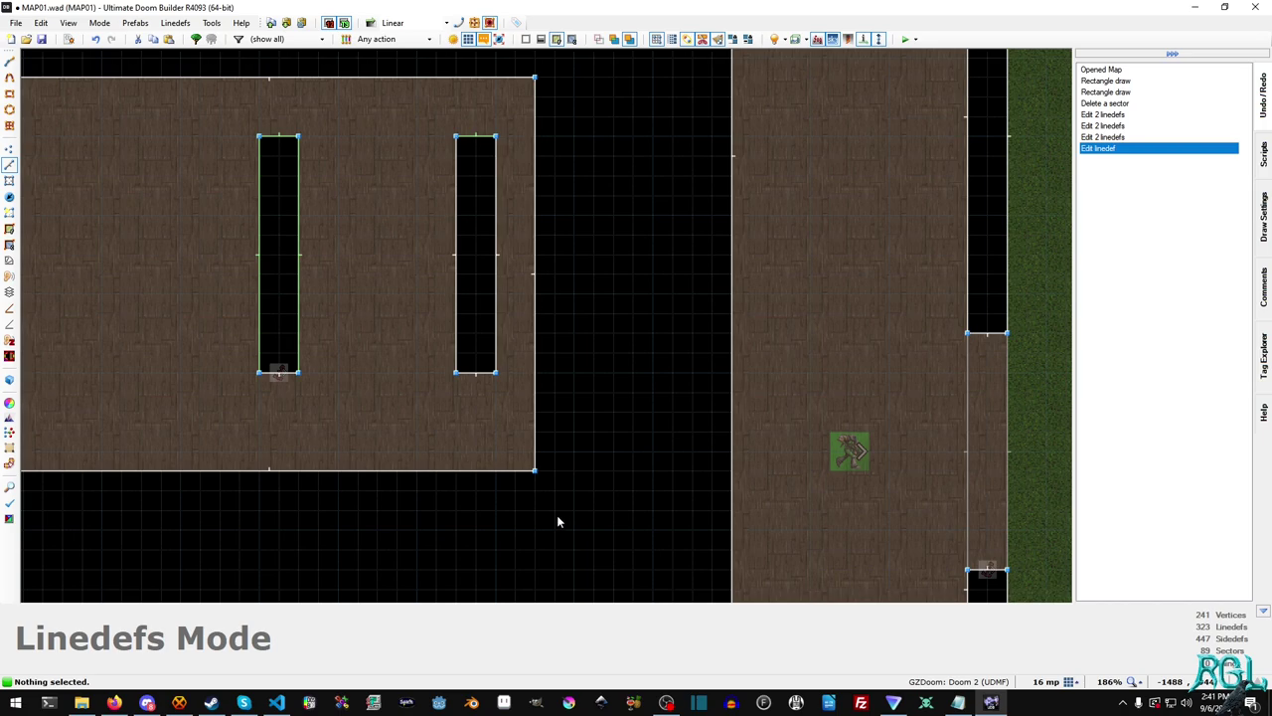
# Step: Insert a Polyobject Anchor thing at the midpoint of the new slot's lower short linedef, with angle 2
pyautogui.press('t')
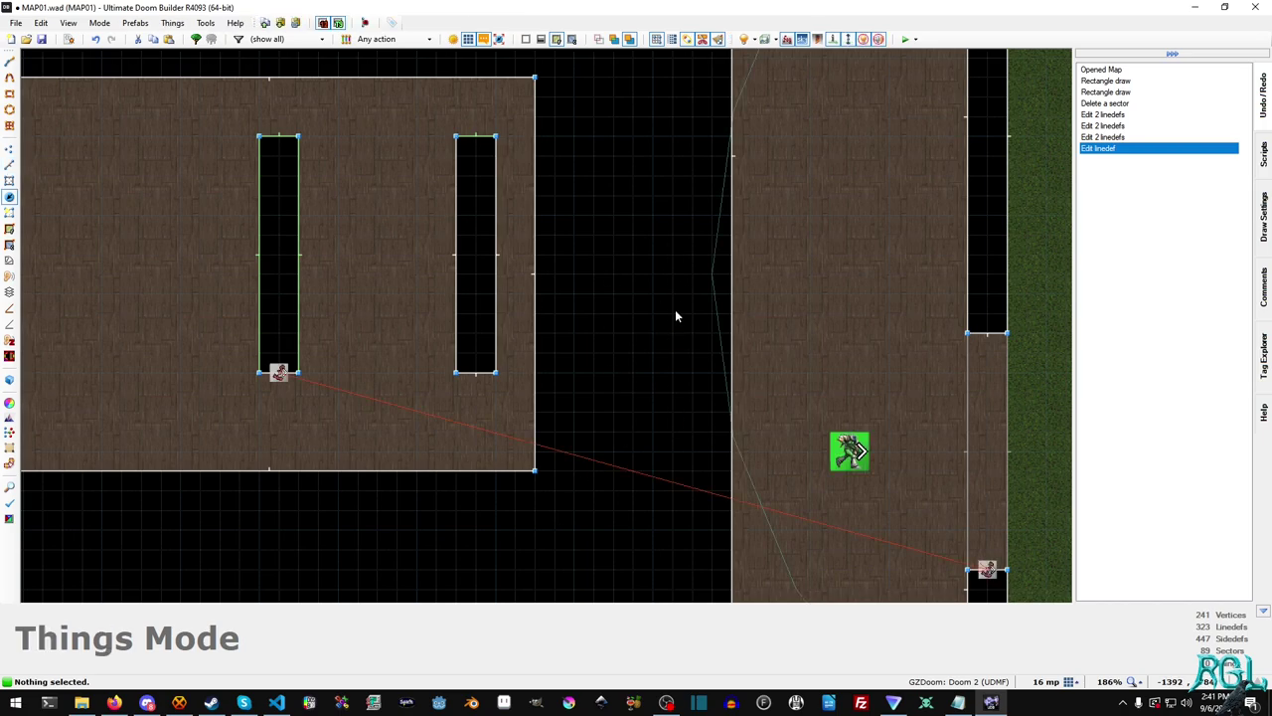
pyautogui.press('Insert')
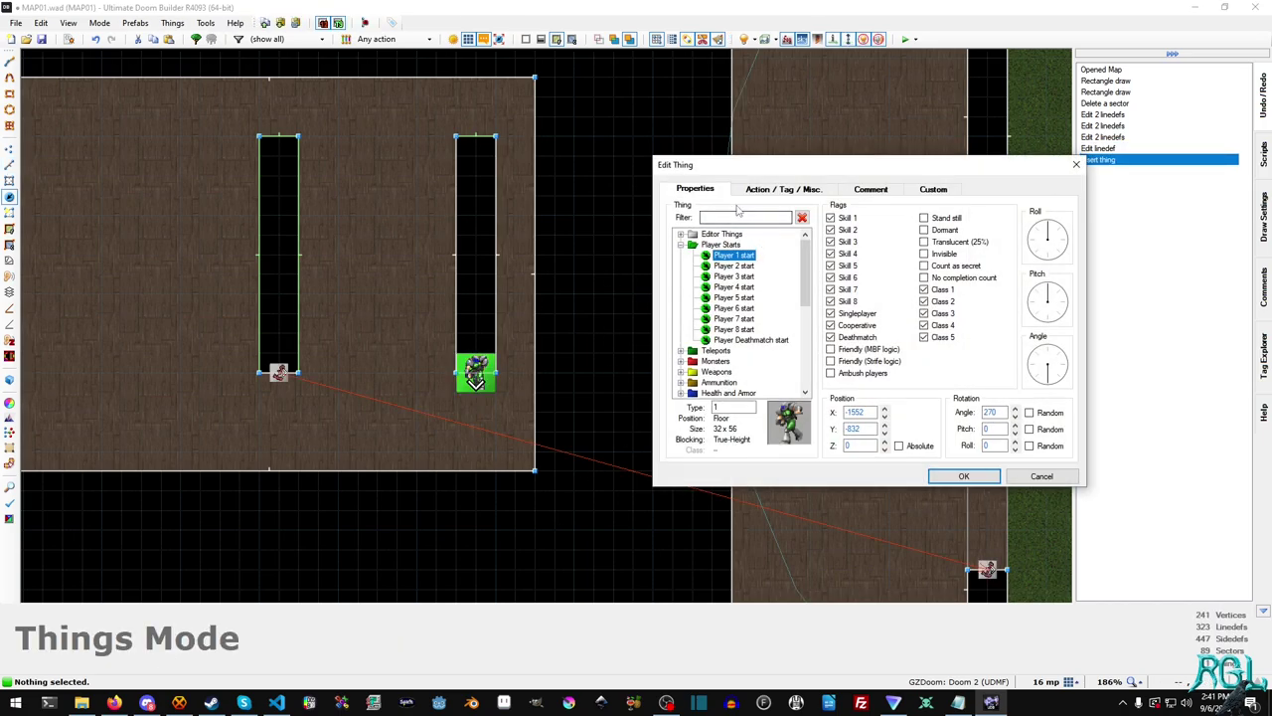
pyautogui.write('poly')
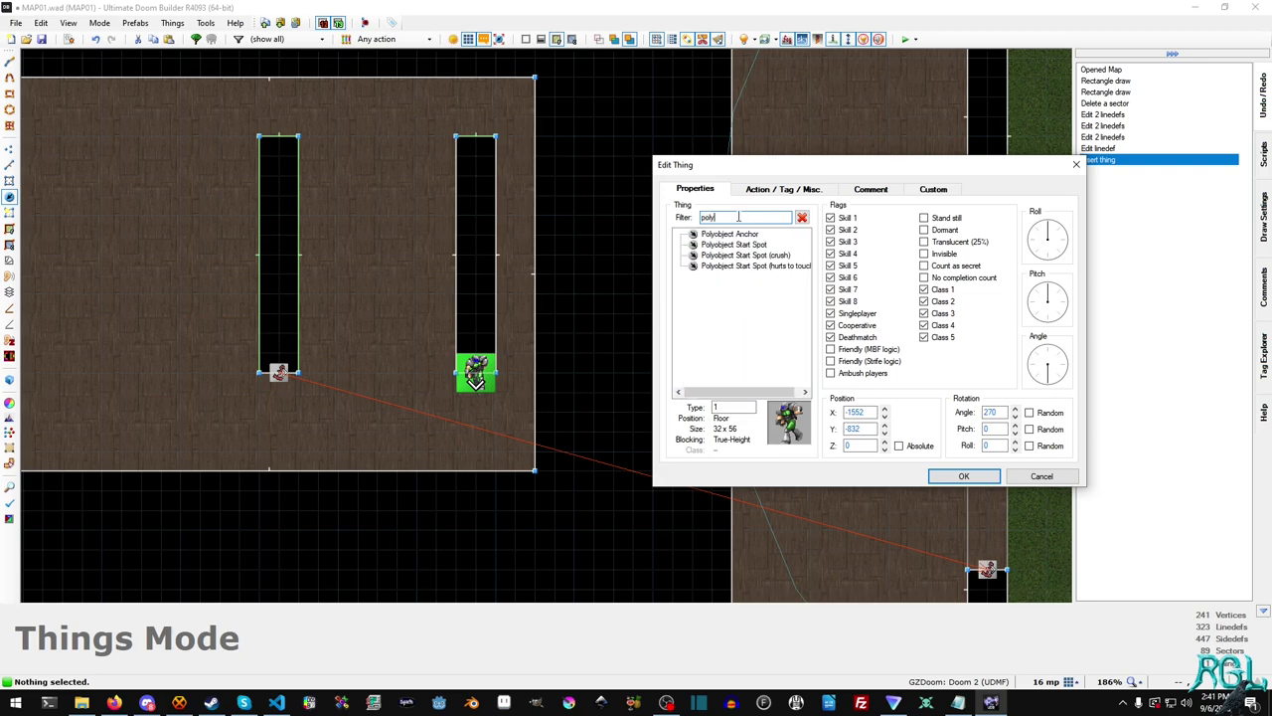
pyautogui.click(740, 235)
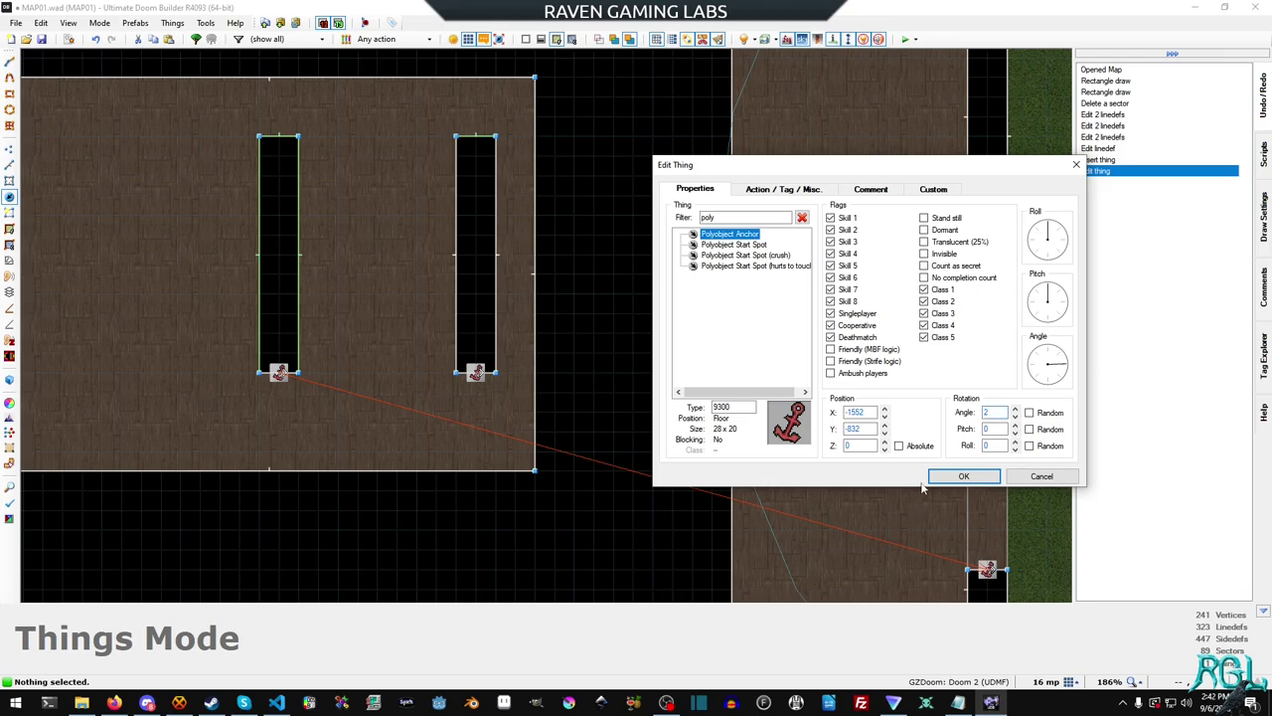
pyautogui.click(961, 476)
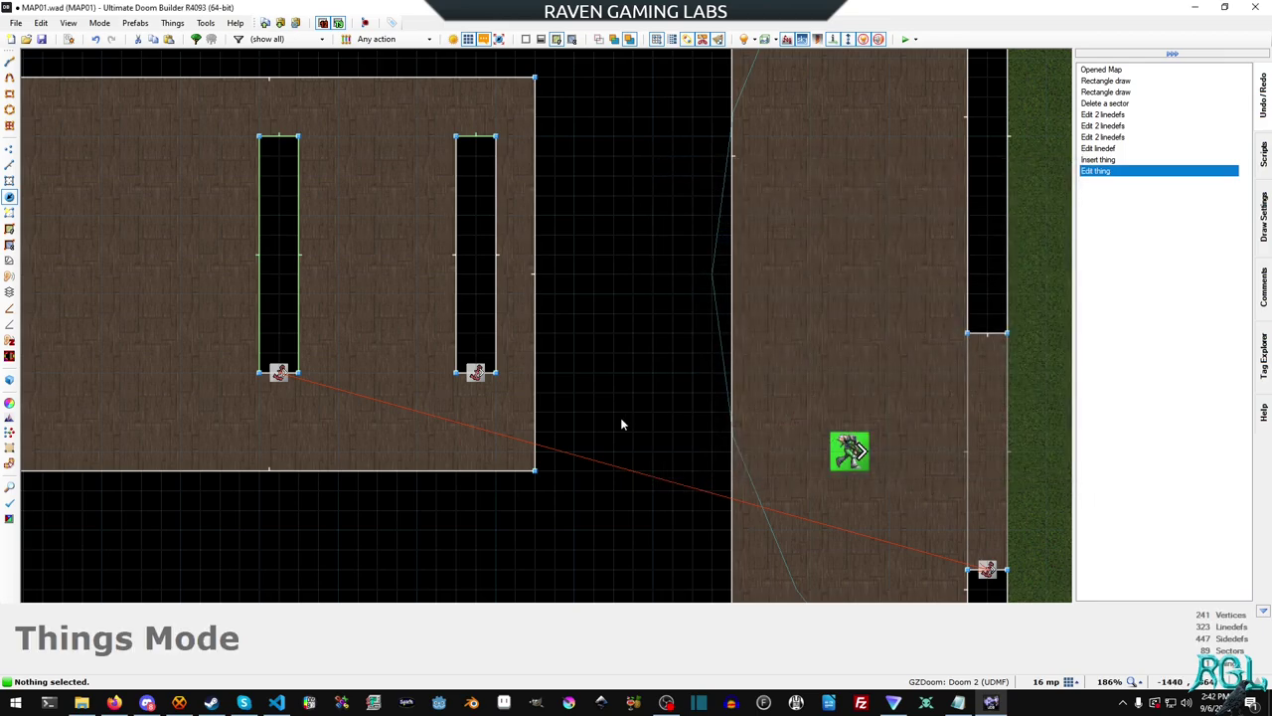
# Step: Insert a Polyobject Start Spot with angle 2 at the lower end of the narrow strip in the corridor beside the octagonal room
pyautogui.scroll(-6, 623, 420)
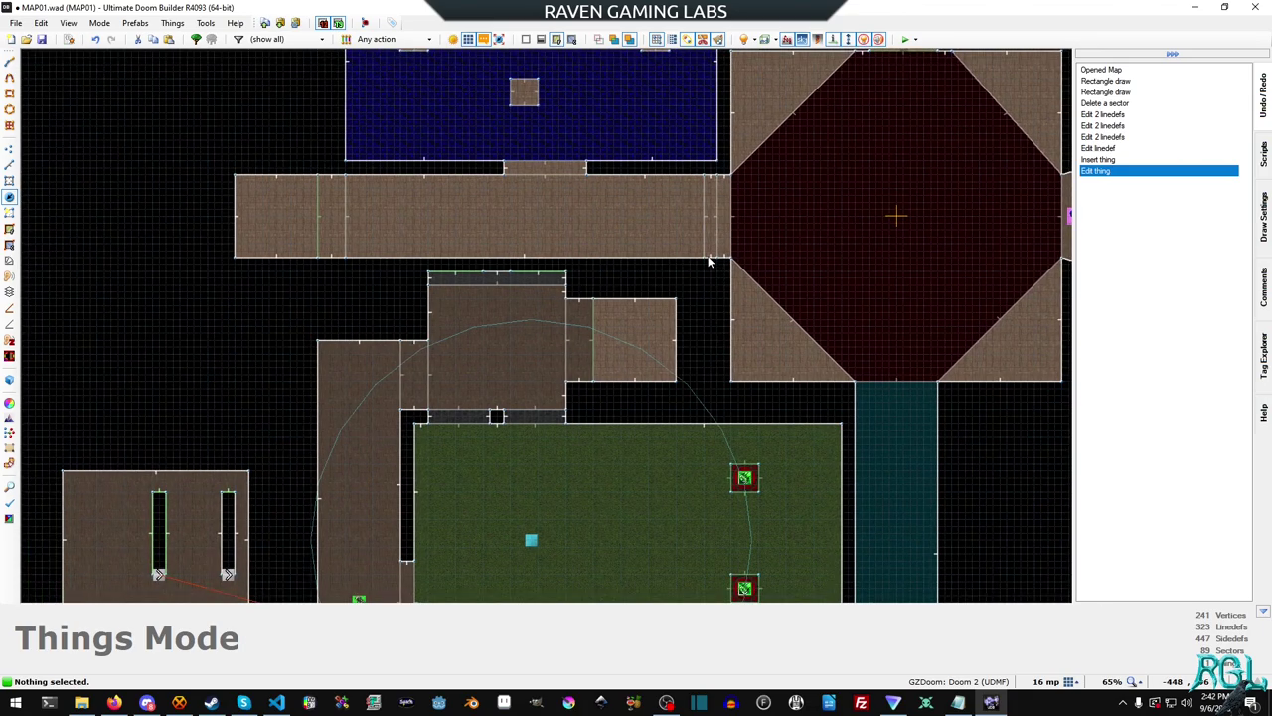
pyautogui.press('Insert')
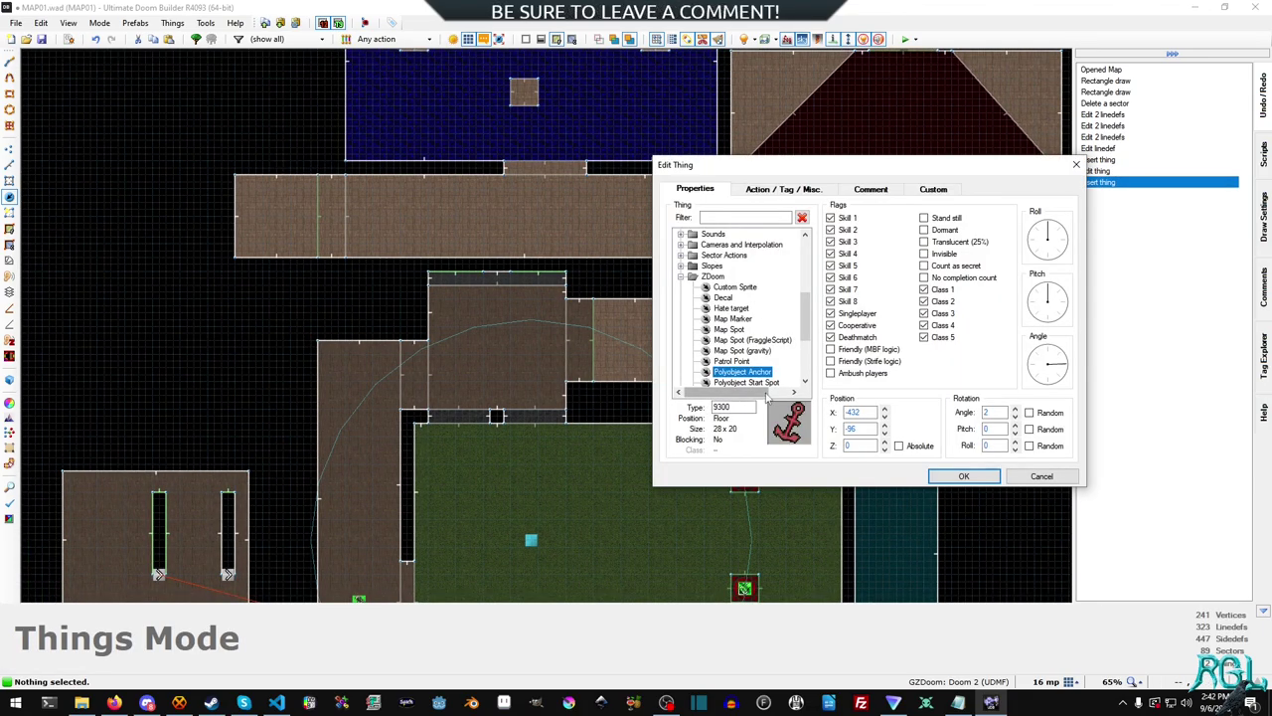
pyautogui.scroll(-2, 780, 373)
pyautogui.click(756, 319)
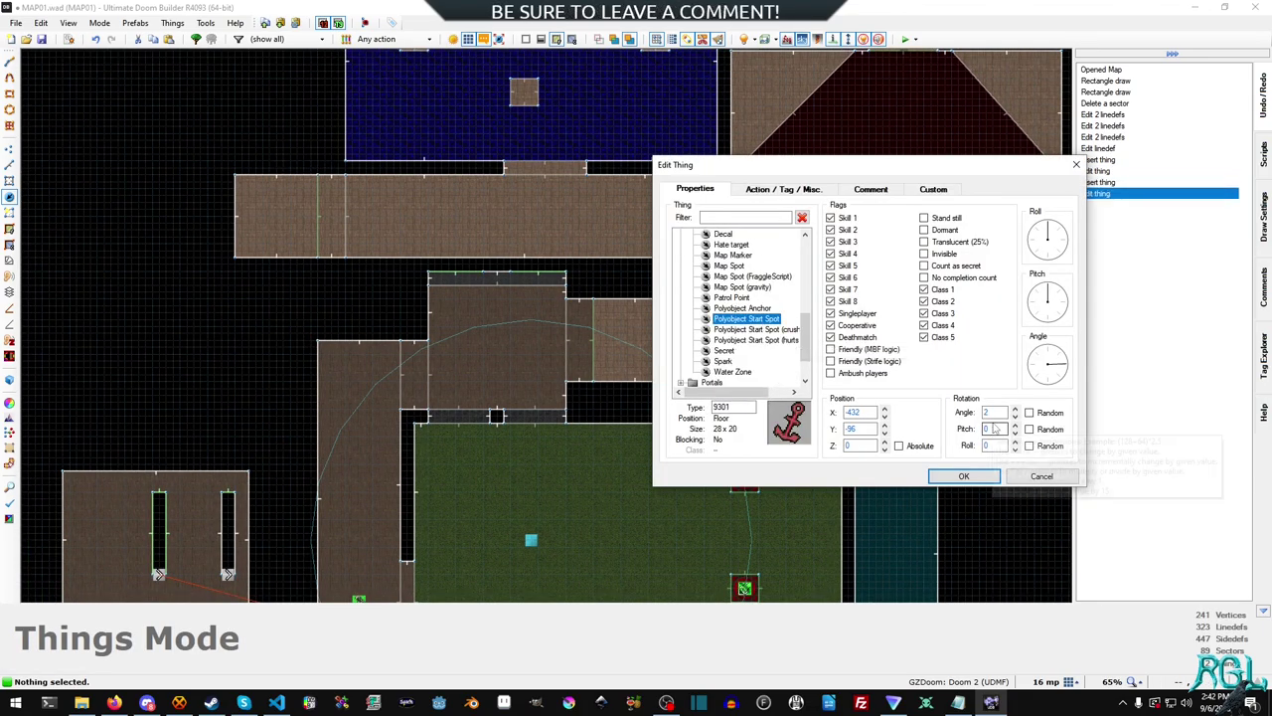
pyautogui.click(963, 476)
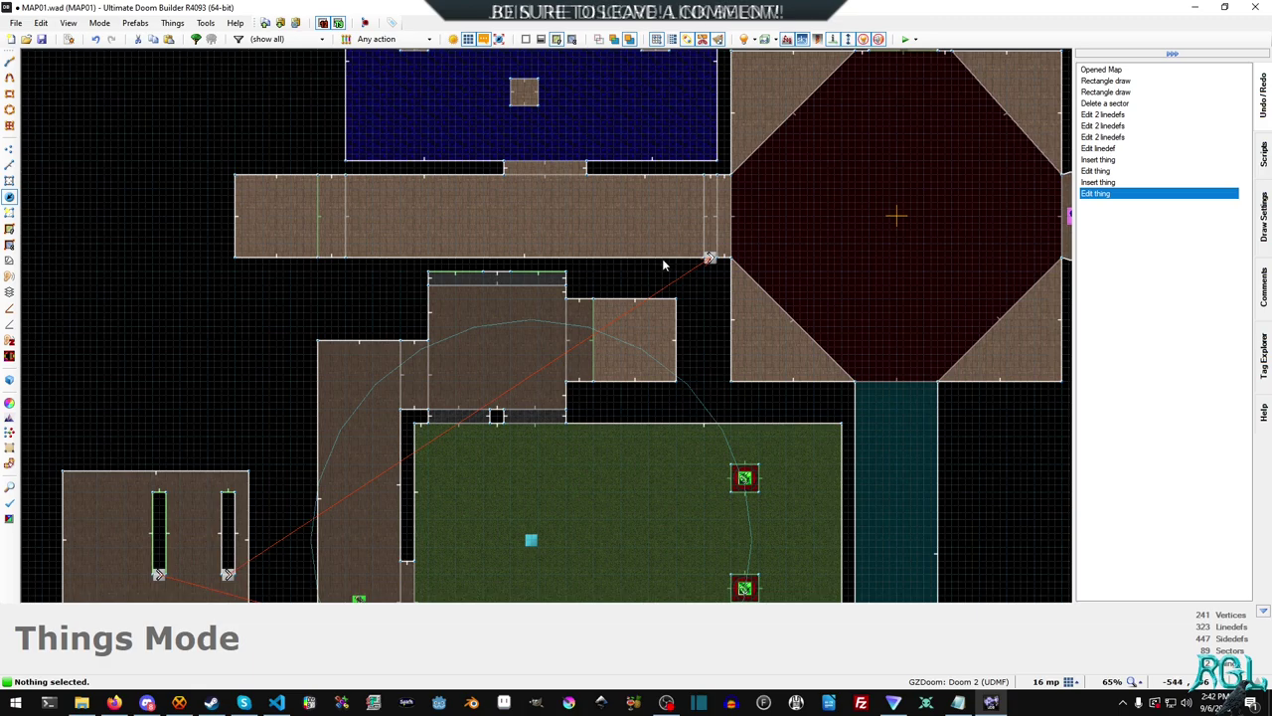
# Step: Move the player start into the corridor, just west of the narrow door strip
pyautogui.moveTo(531, 329); pyautogui.dragTo(526, 332, button='middle')
pyautogui.moveTo(323, 427); pyautogui.dragTo(344, 298, button='middle')
pyautogui.scroll(2, 298, 318)
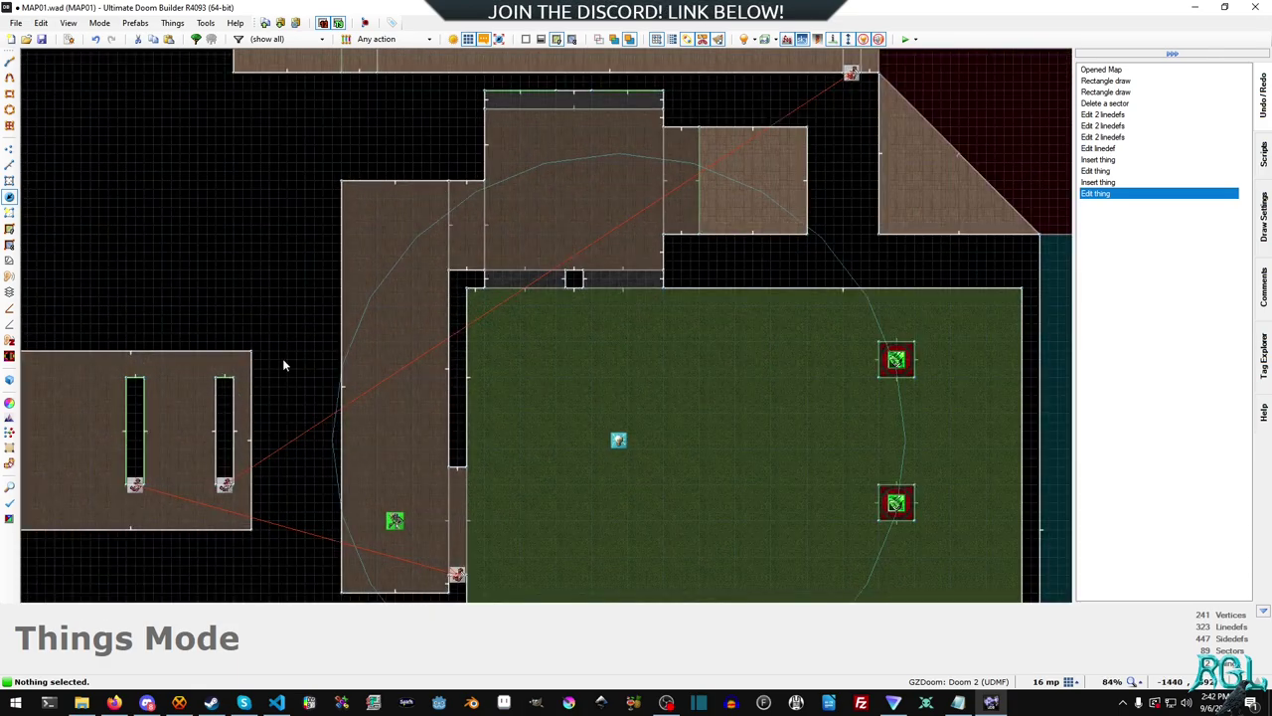
pyautogui.moveTo(281, 366); pyautogui.dragTo(445, 296, button='middle')
pyautogui.moveTo(711, 283); pyautogui.dragTo(505, 396, button='middle')
pyautogui.scroll(-3, 505, 395)
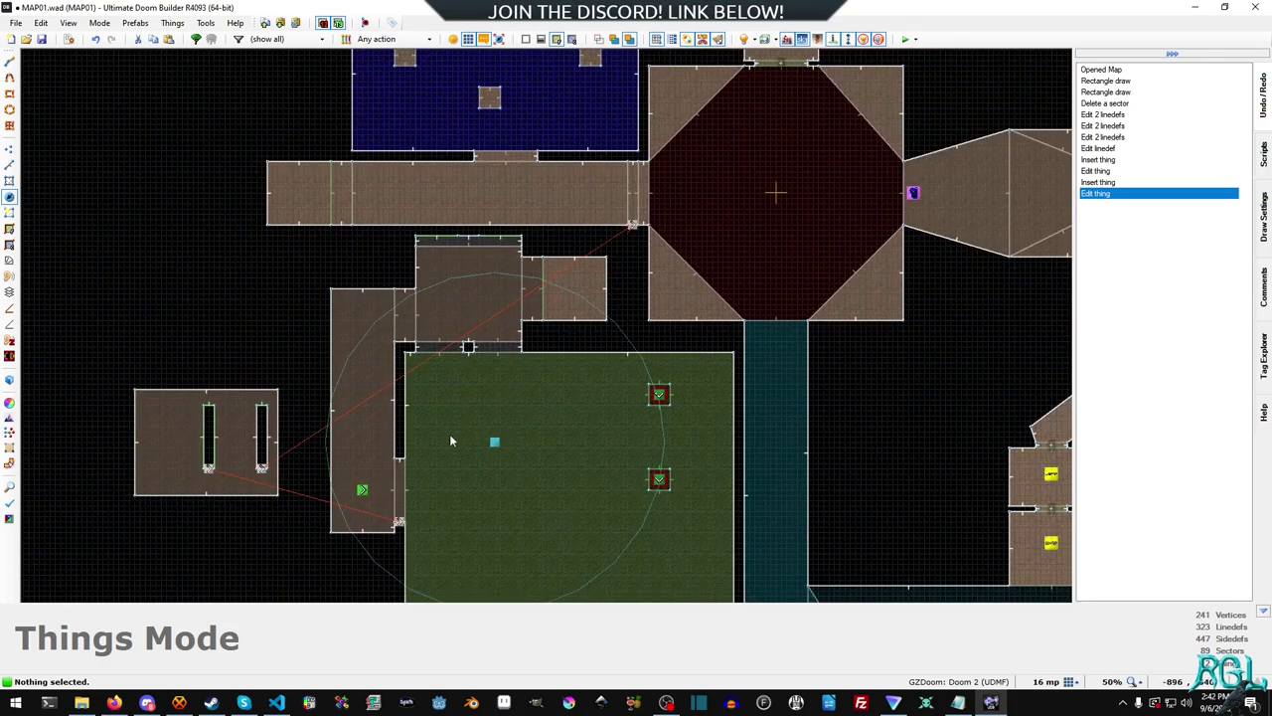
pyautogui.moveTo(363, 493); pyautogui.dragTo(590, 193)
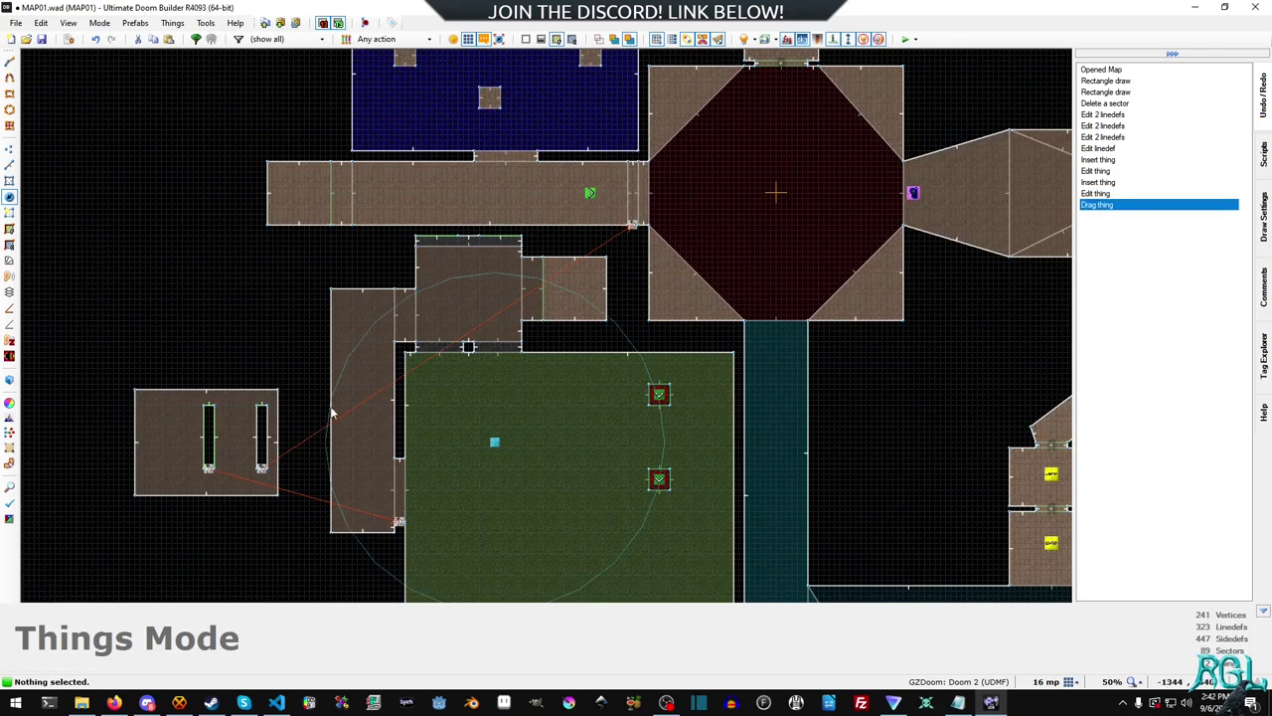
# Step: Give the new slot's two long linedefs the Polyobject Door Slide action with polyobject number 2
pyautogui.moveTo(298, 430); pyautogui.dragTo(585, 269, button='middle')
pyautogui.scroll(6, 585, 269)
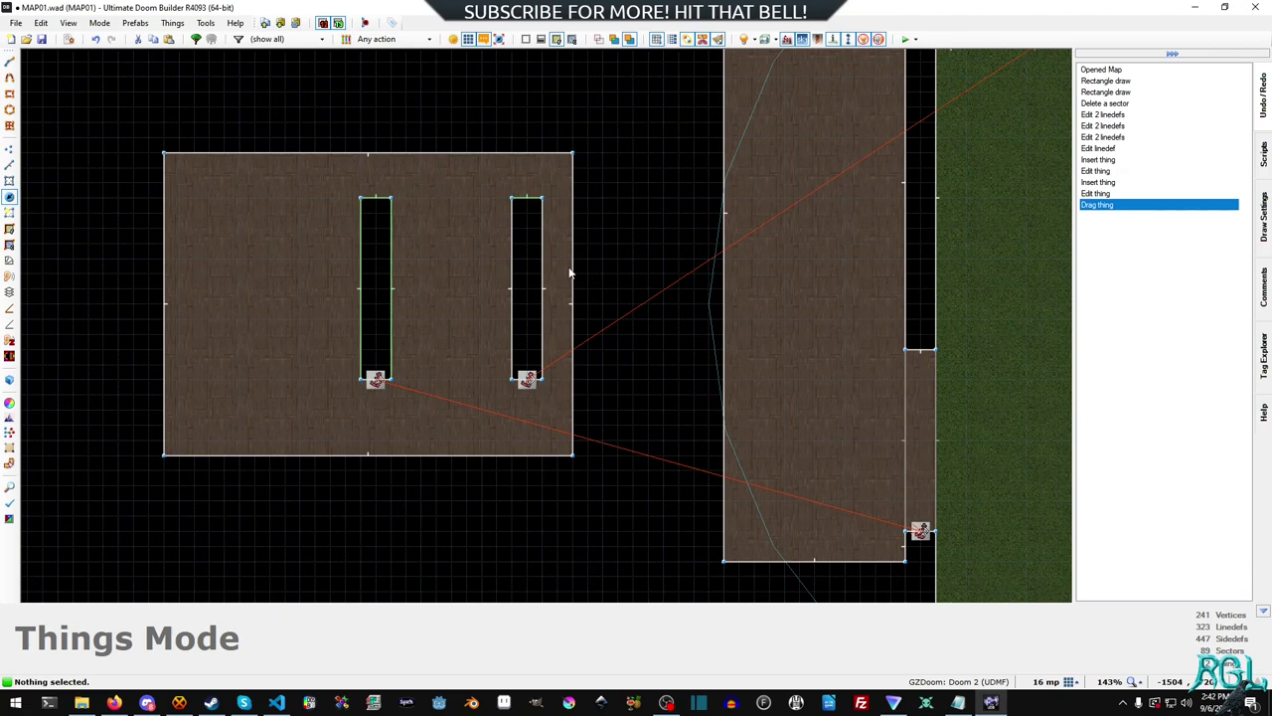
pyautogui.press('l')
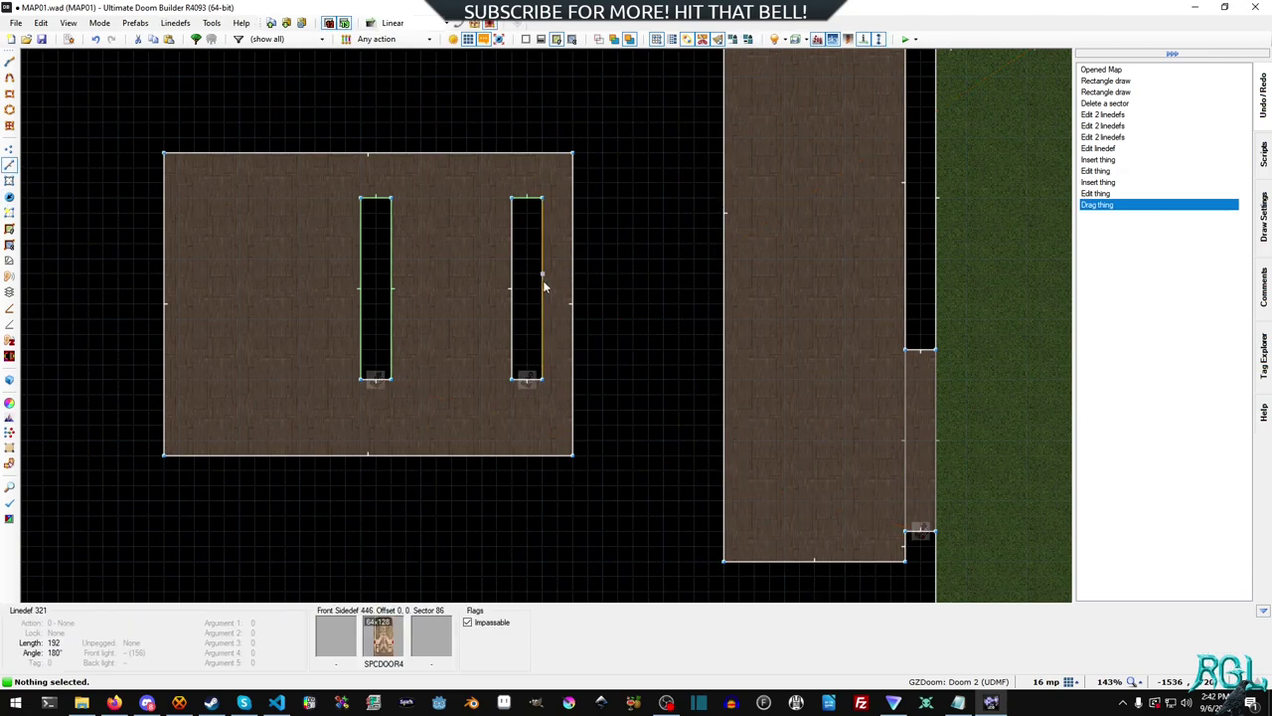
pyautogui.click(543, 280)
pyautogui.click(513, 283)
pyautogui.rightClick(547, 284)
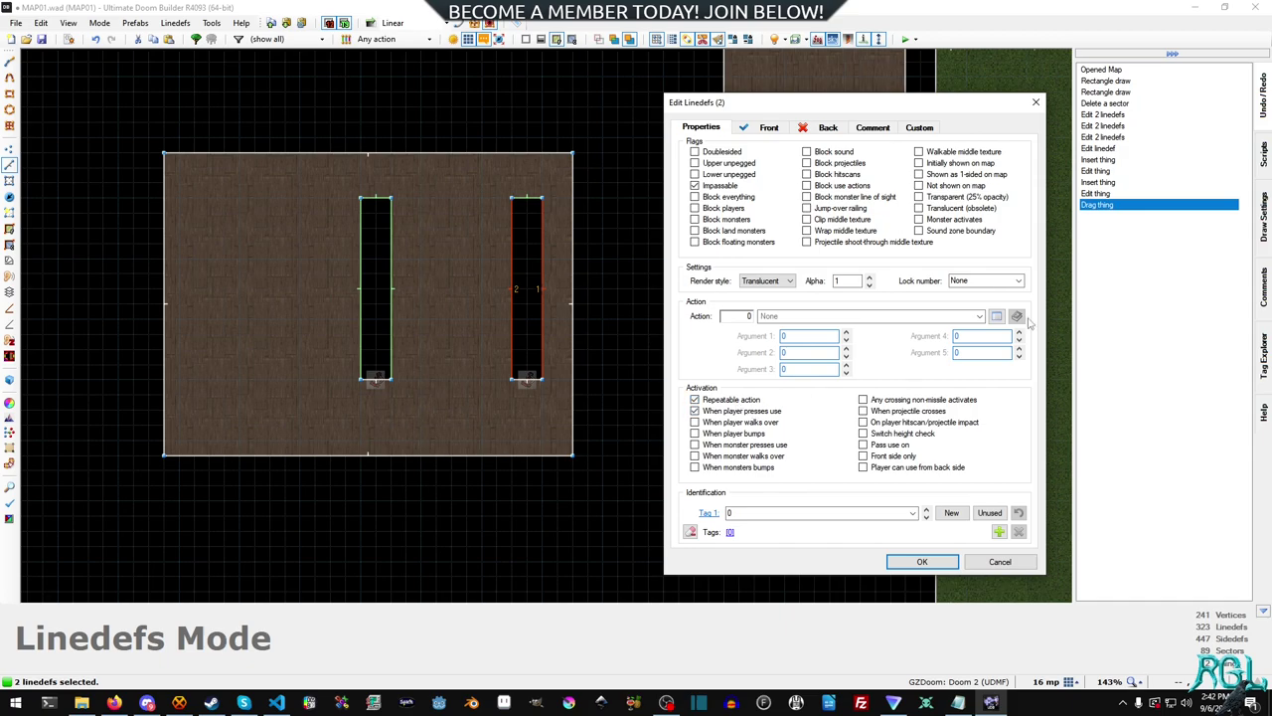
pyautogui.click(997, 316)
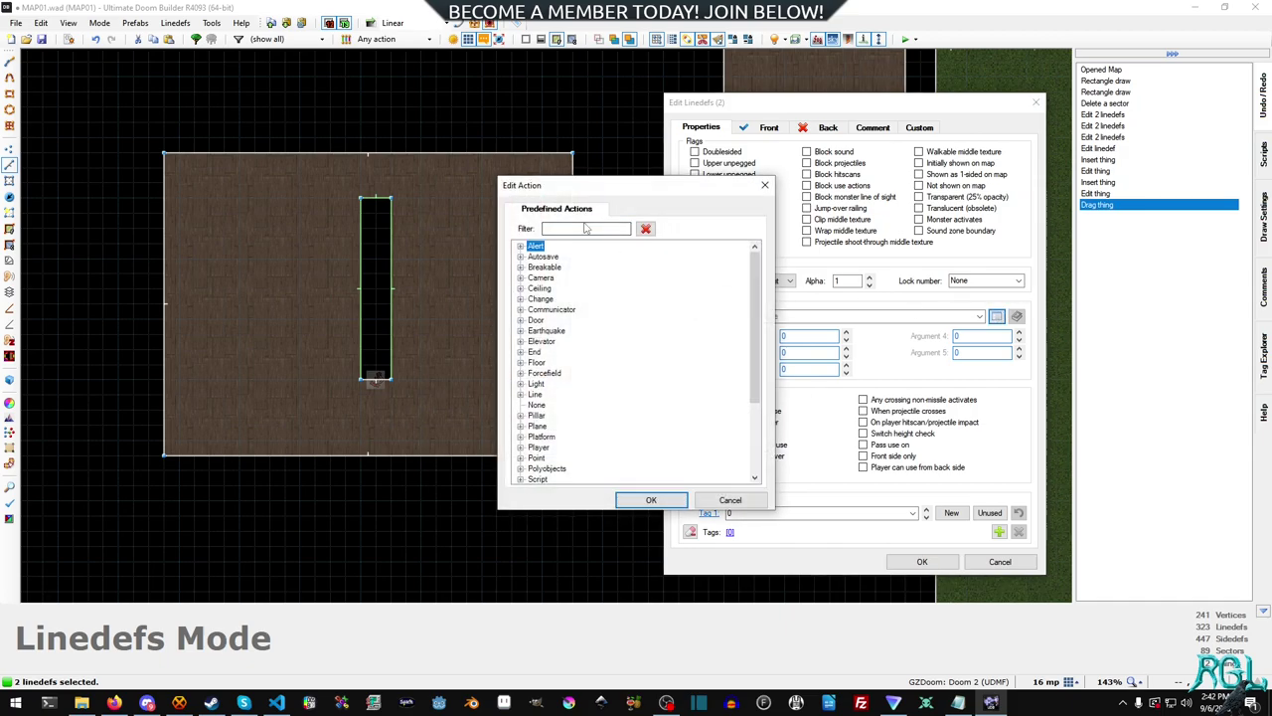
pyautogui.write('poly')
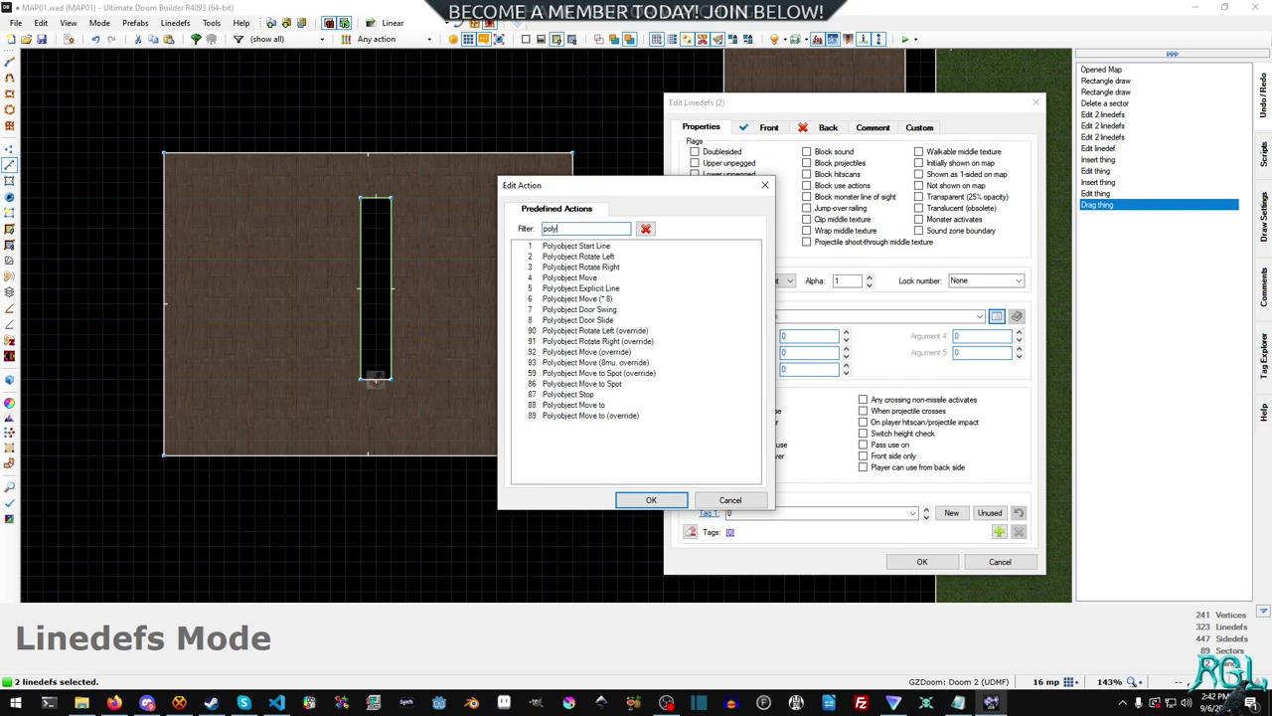
pyautogui.click(566, 320)
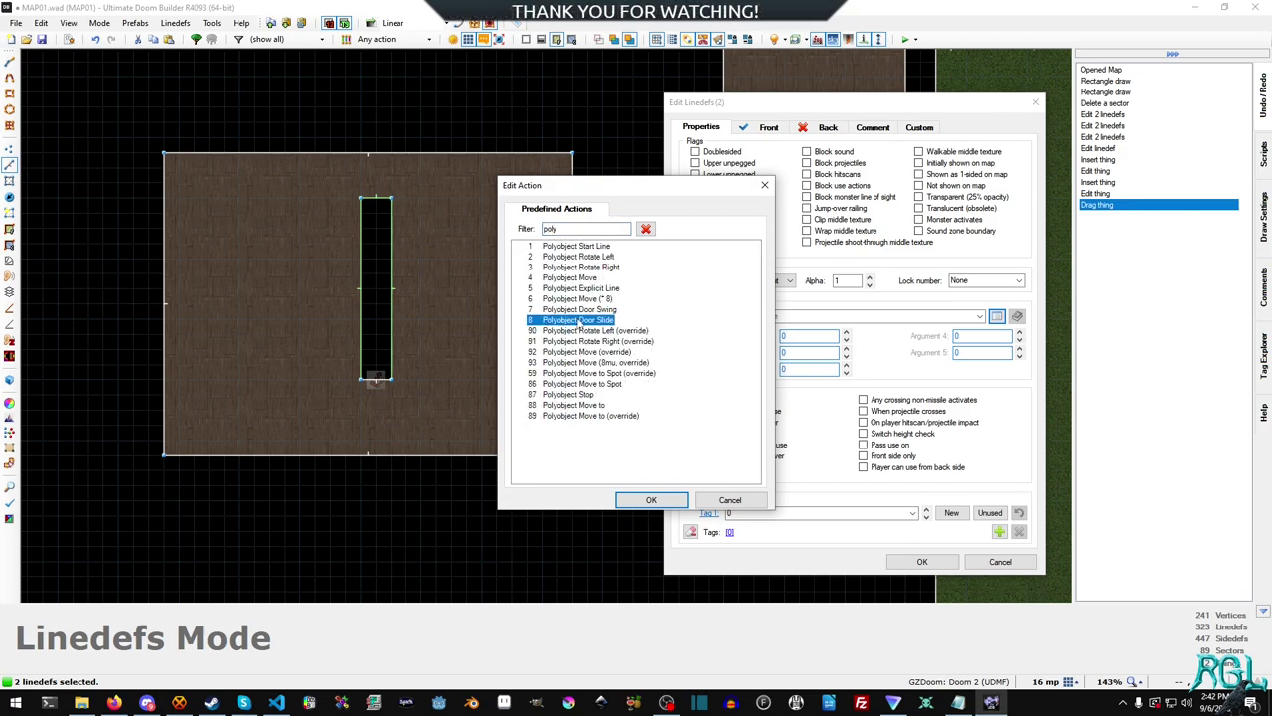
pyautogui.moveTo(693, 186); pyautogui.dragTo(572, 187)
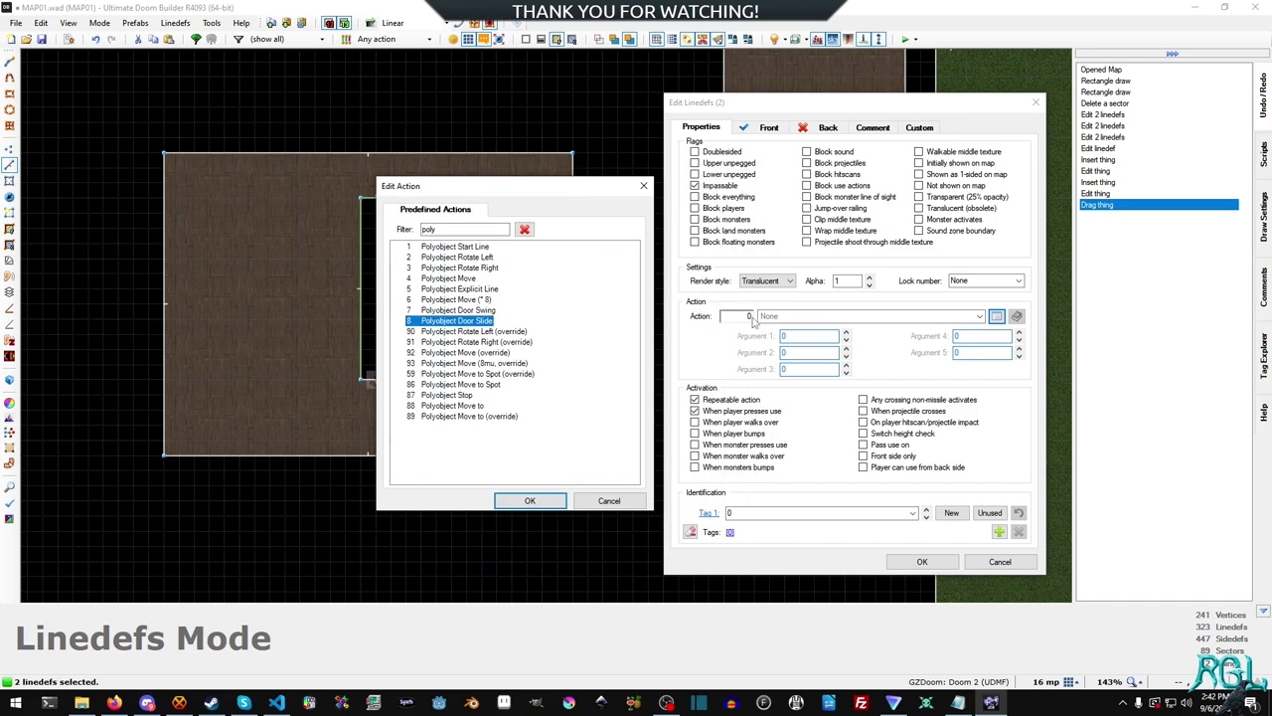
pyautogui.click(530, 499)
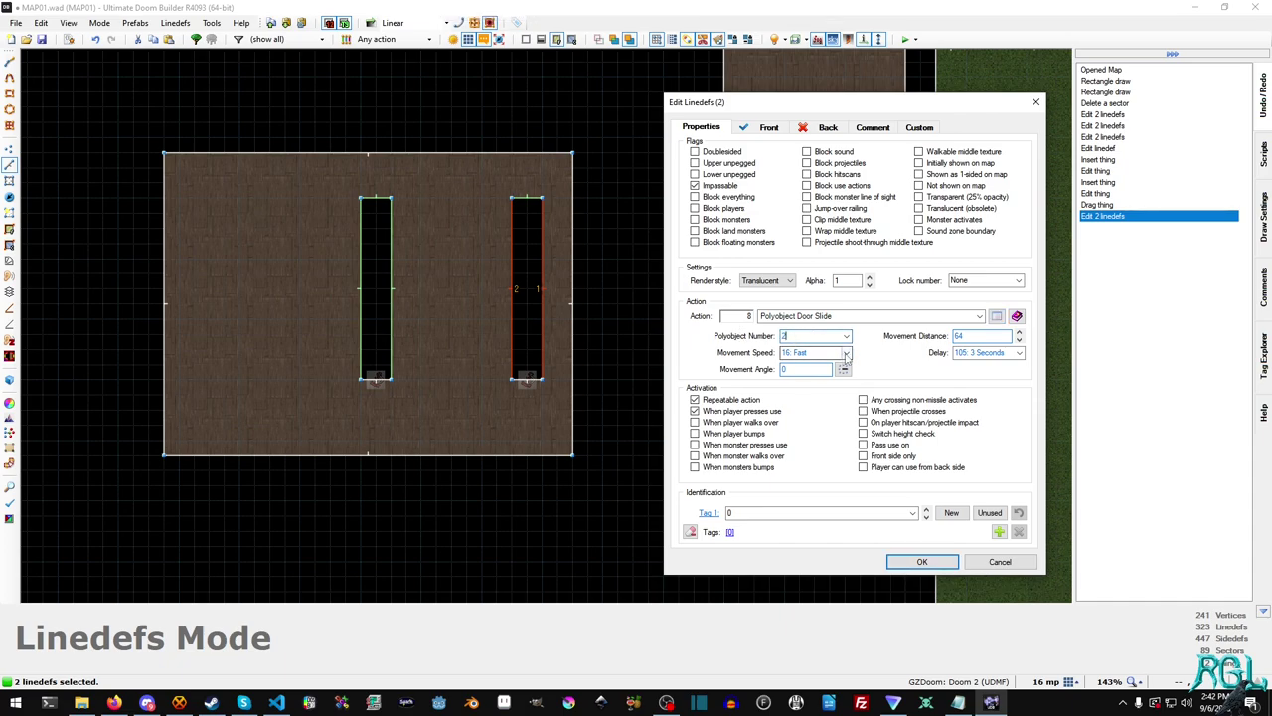
# Step: Set the door slide's delay to 175: 5 Seconds and its movement speed to 16: Fast
pyautogui.click(1010, 356)
pyautogui.click(1019, 353)
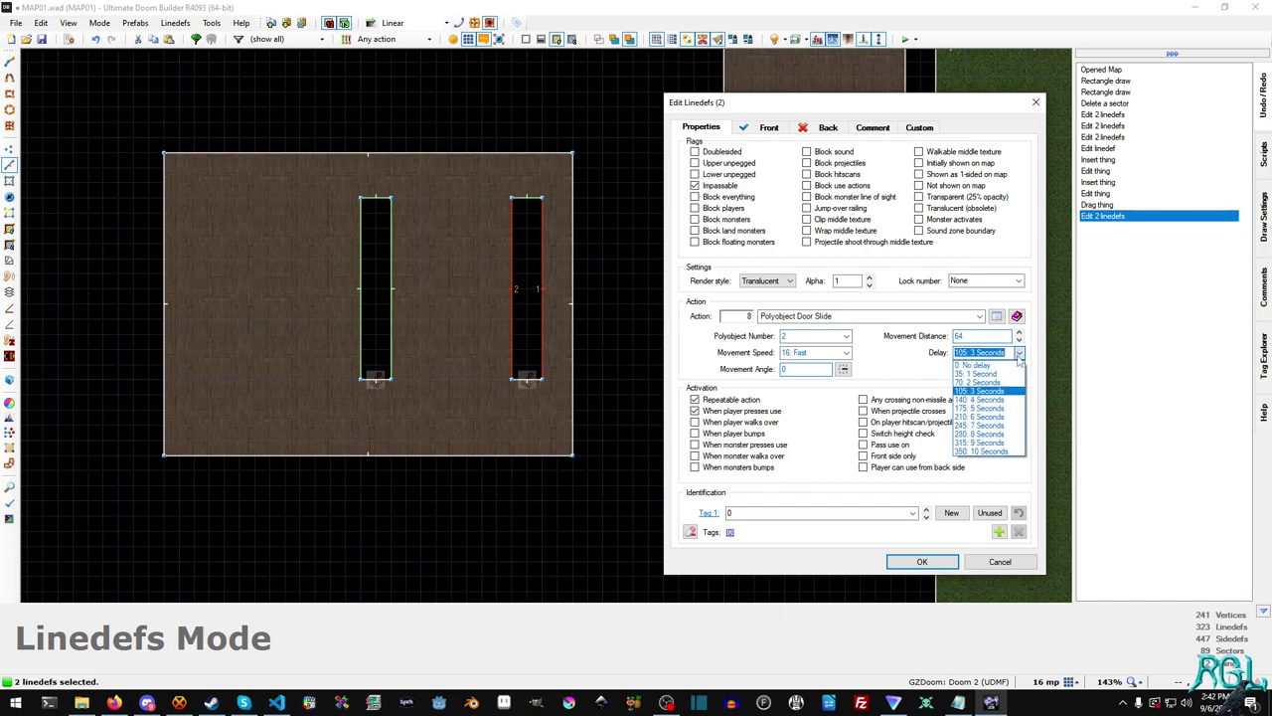
pyautogui.click(996, 410)
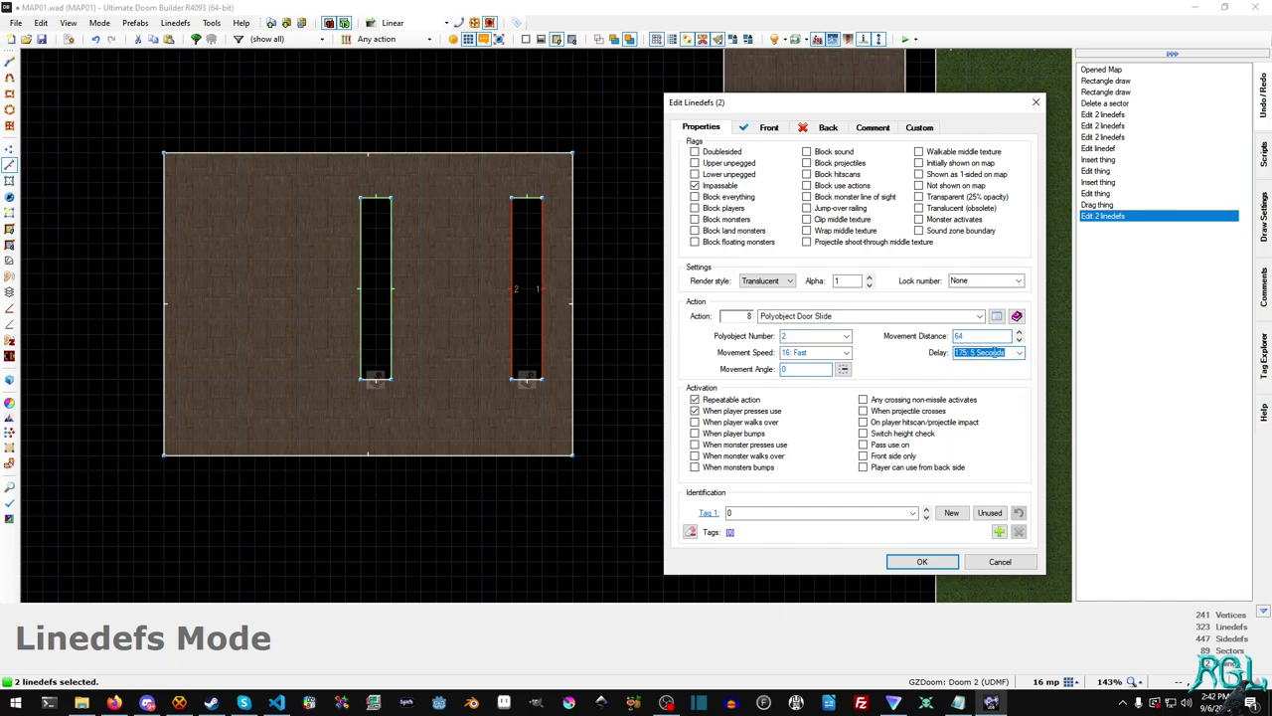
pyautogui.click(846, 352)
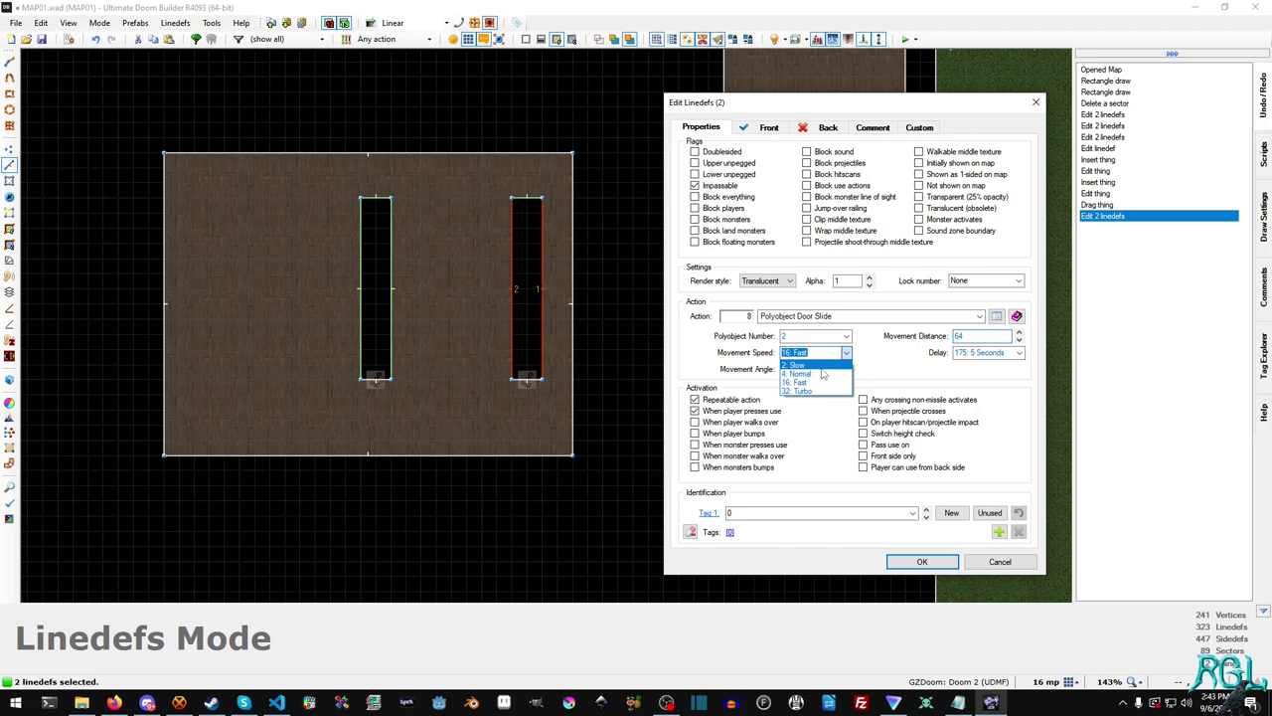
pyautogui.click(825, 382)
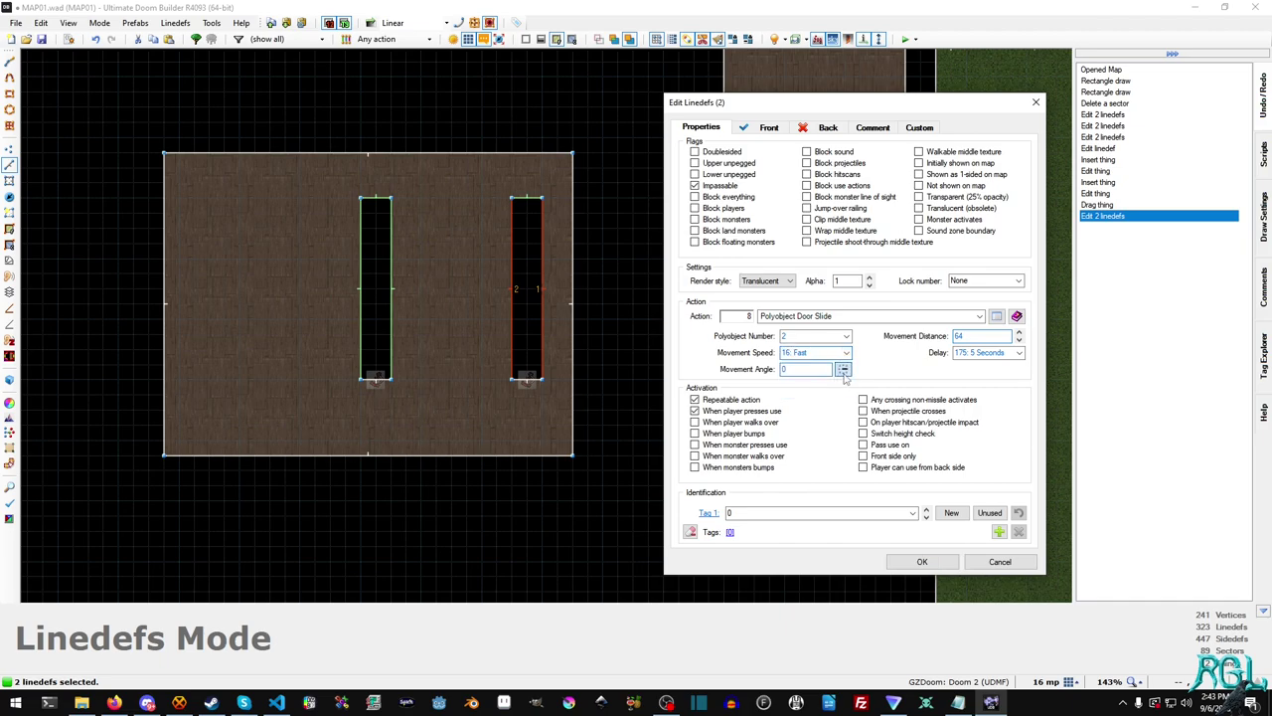
pyautogui.click(843, 369)
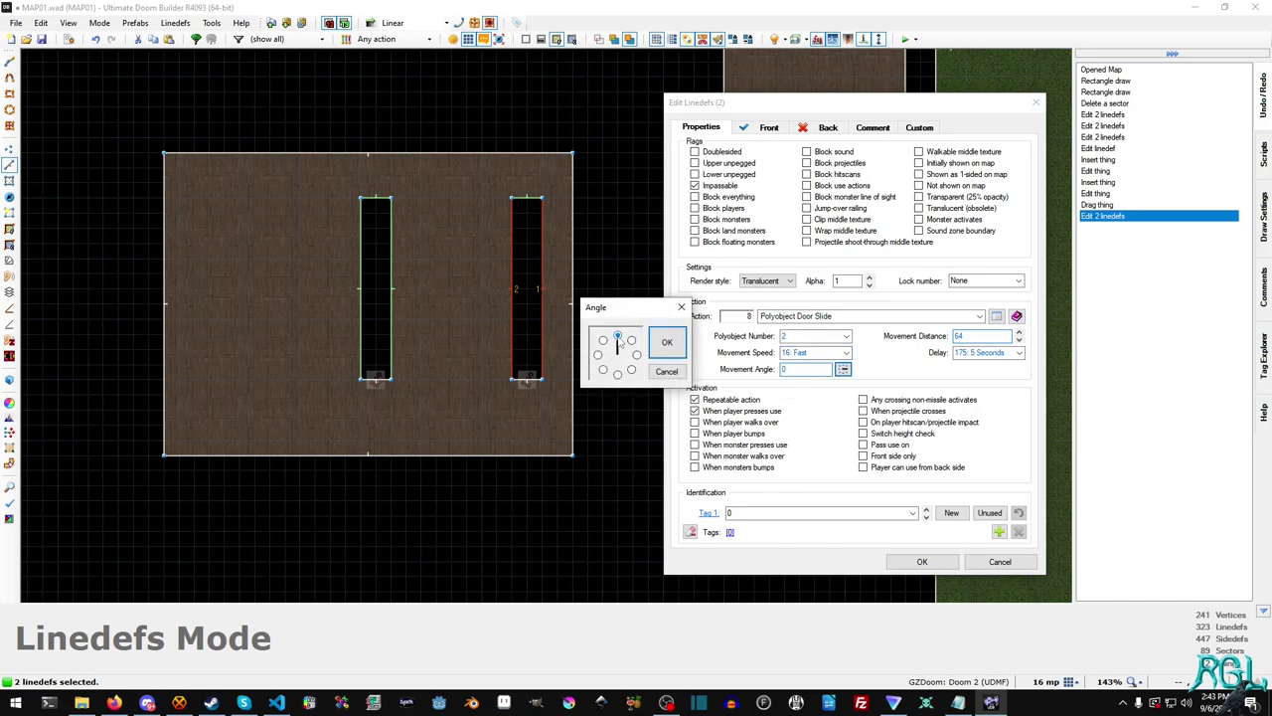
pyautogui.click(666, 371)
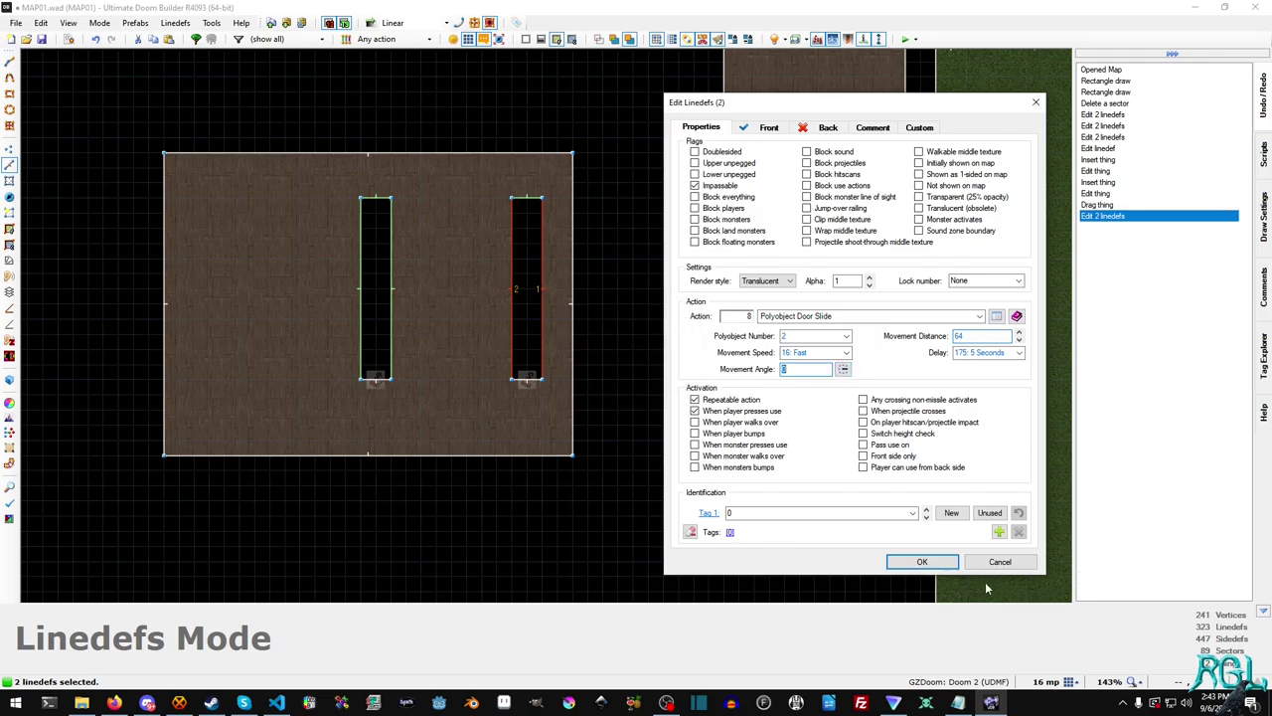
pyautogui.click(922, 562)
# Step: Set the movement angle of the two long linedefs' door slide action to 192, pointing straight down
pyautogui.scroll(-5, 845, 227)
pyautogui.moveTo(845, 227); pyautogui.dragTo(561, 417, button='middle')
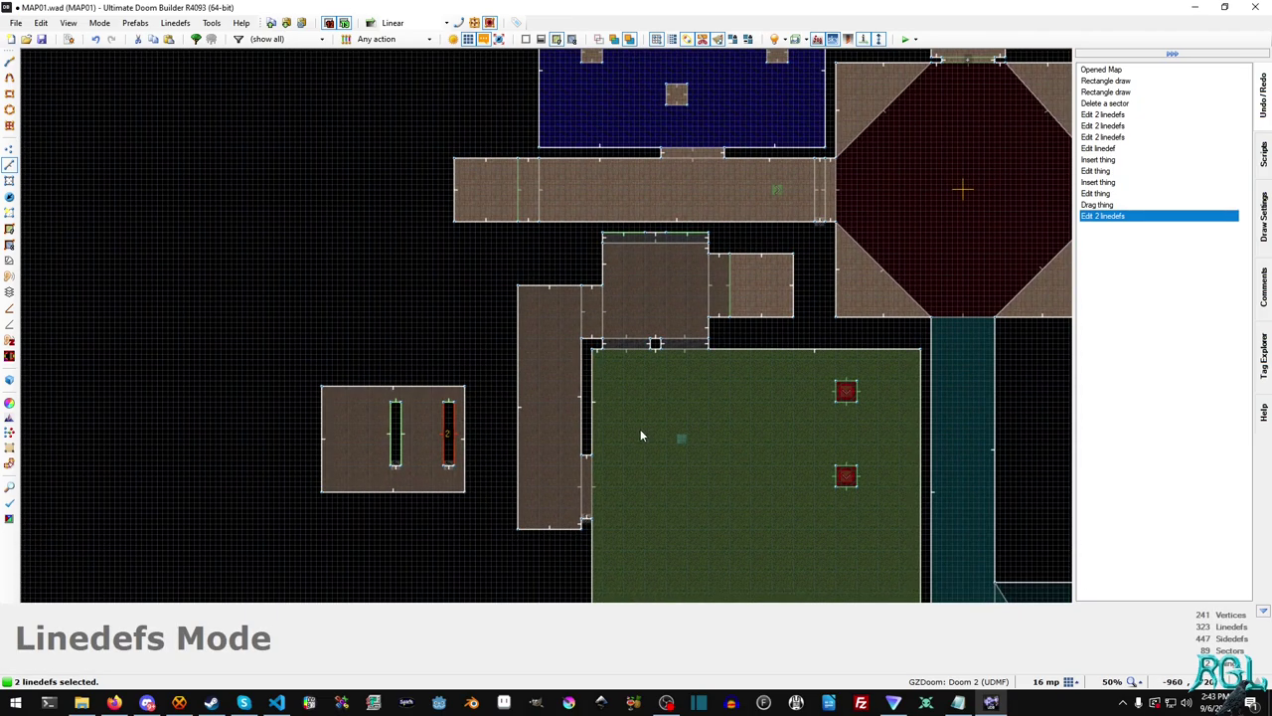
pyautogui.rightClick(459, 445)
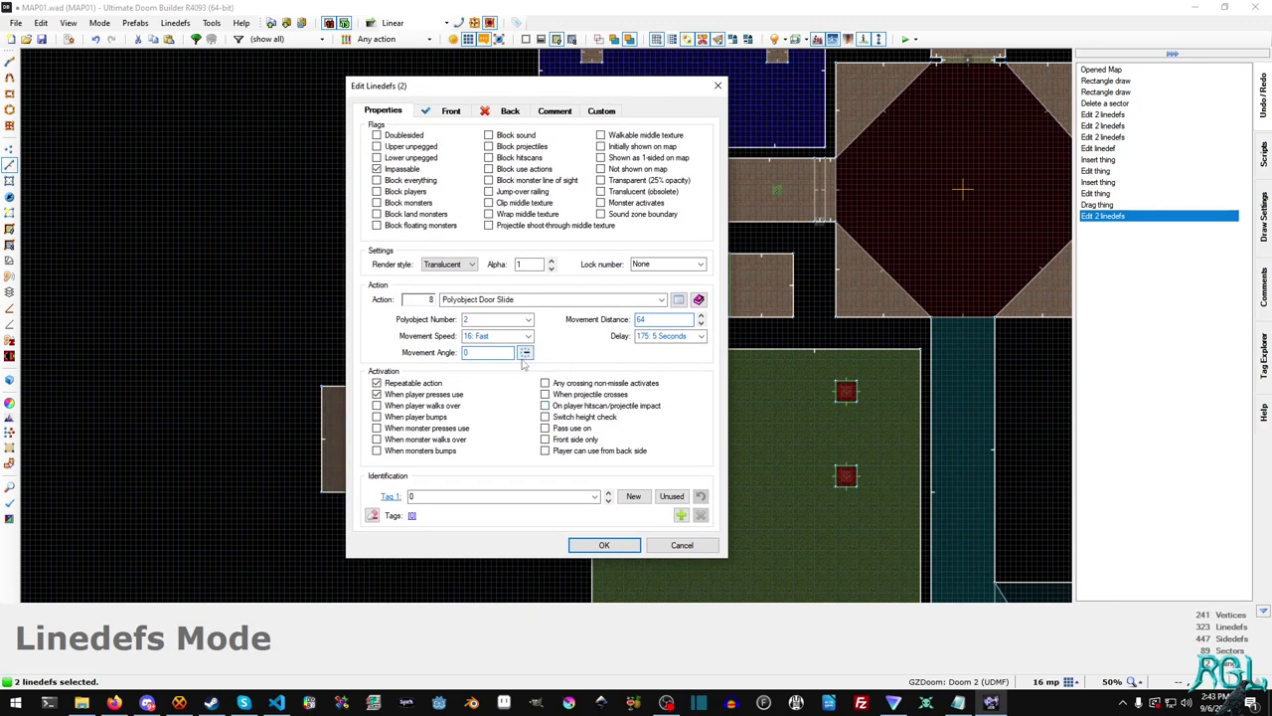
pyautogui.click(525, 353)
pyautogui.click(617, 338)
pyautogui.click(524, 353)
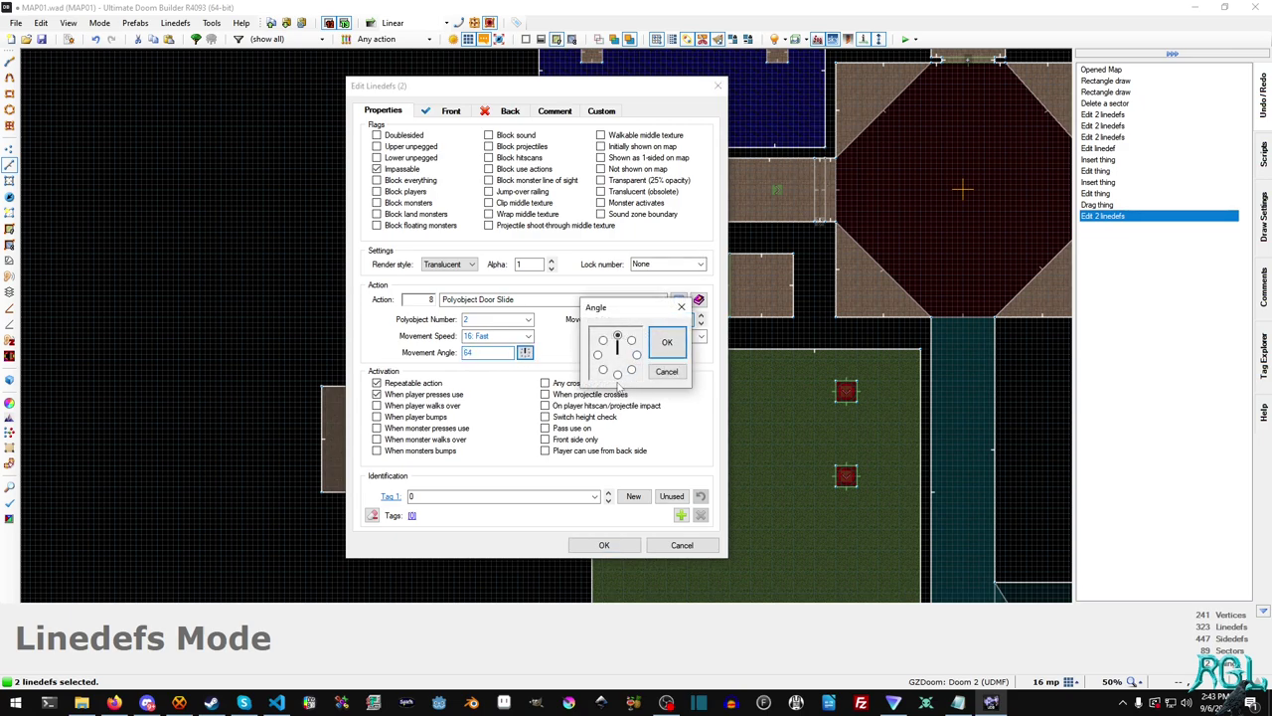
pyautogui.click(617, 373)
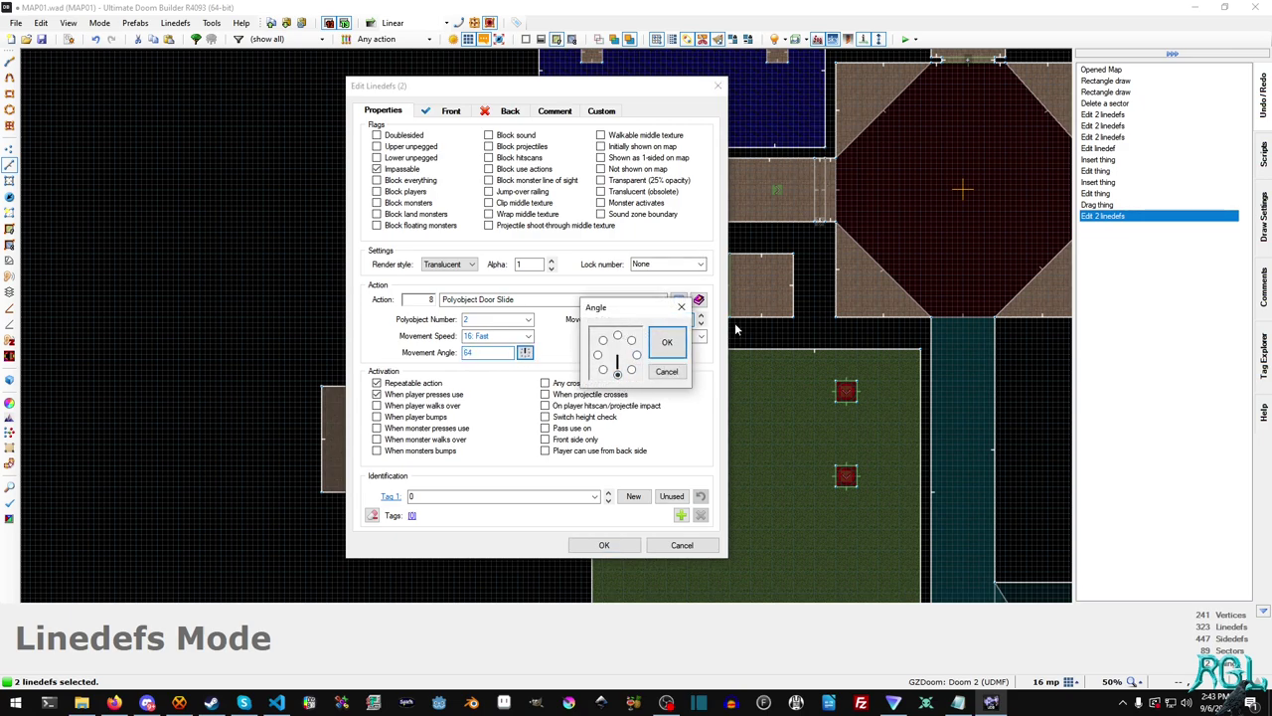
pyautogui.click(665, 348)
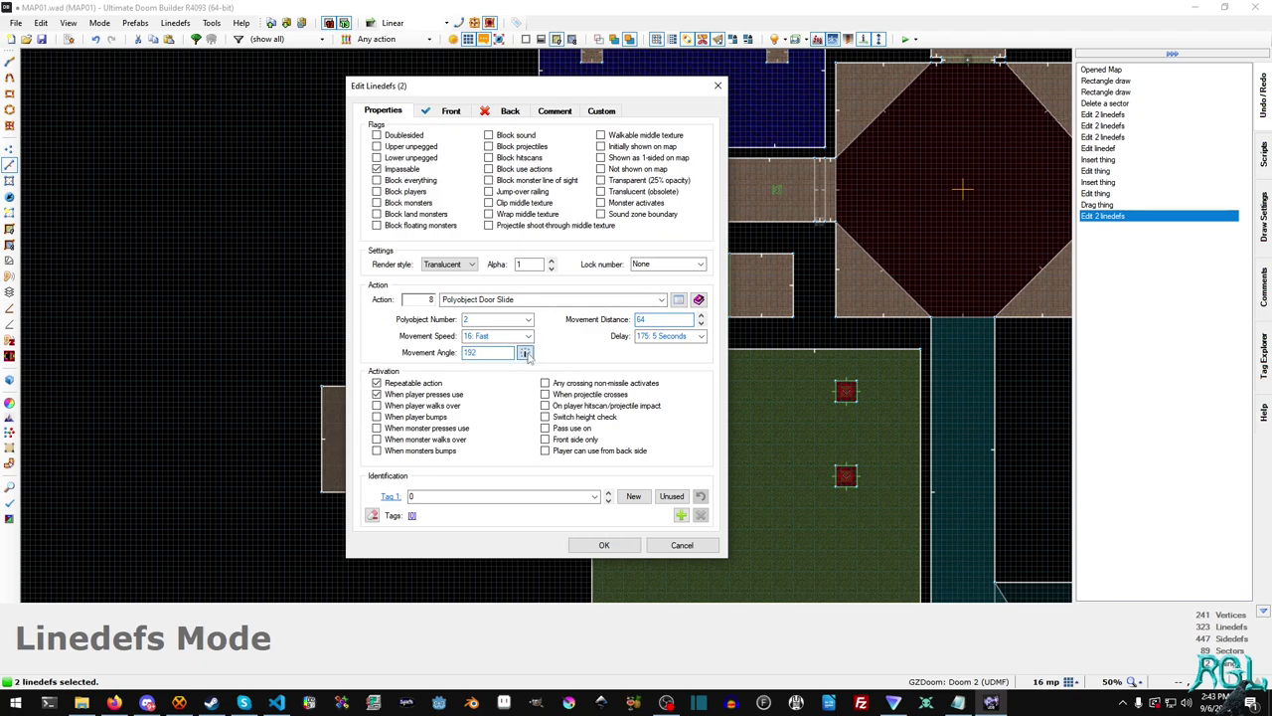
pyautogui.click(524, 351)
pyautogui.click(597, 355)
pyautogui.click(636, 354)
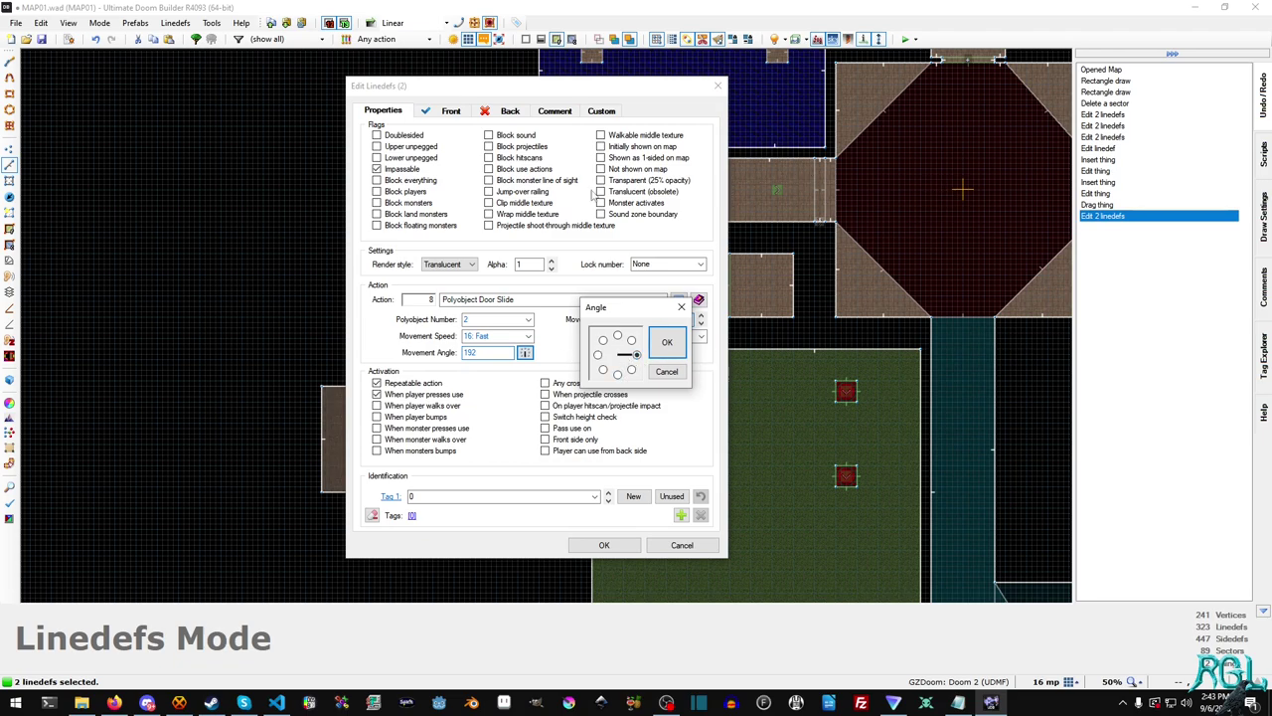
pyautogui.click(617, 373)
pyautogui.click(667, 342)
# Step: Set the door slide's movement distance to 192 and apply the linedef changes
pyautogui.click(672, 319)
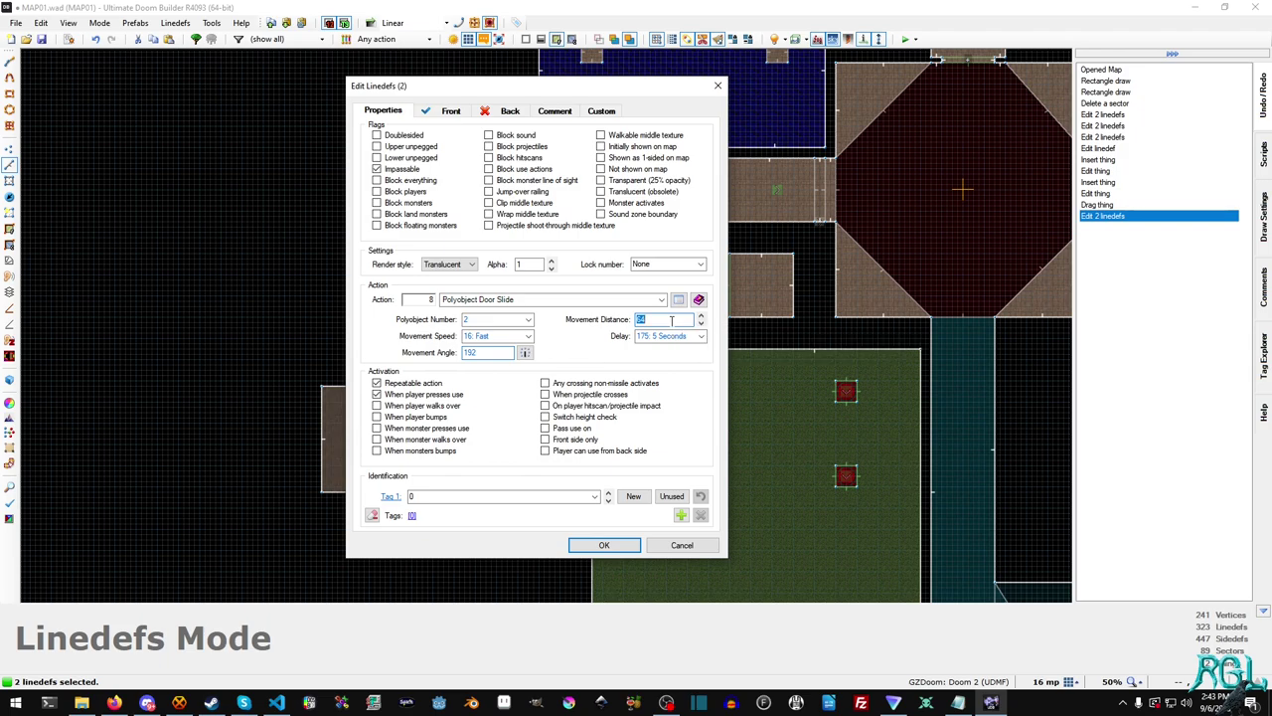
pyautogui.write('192')
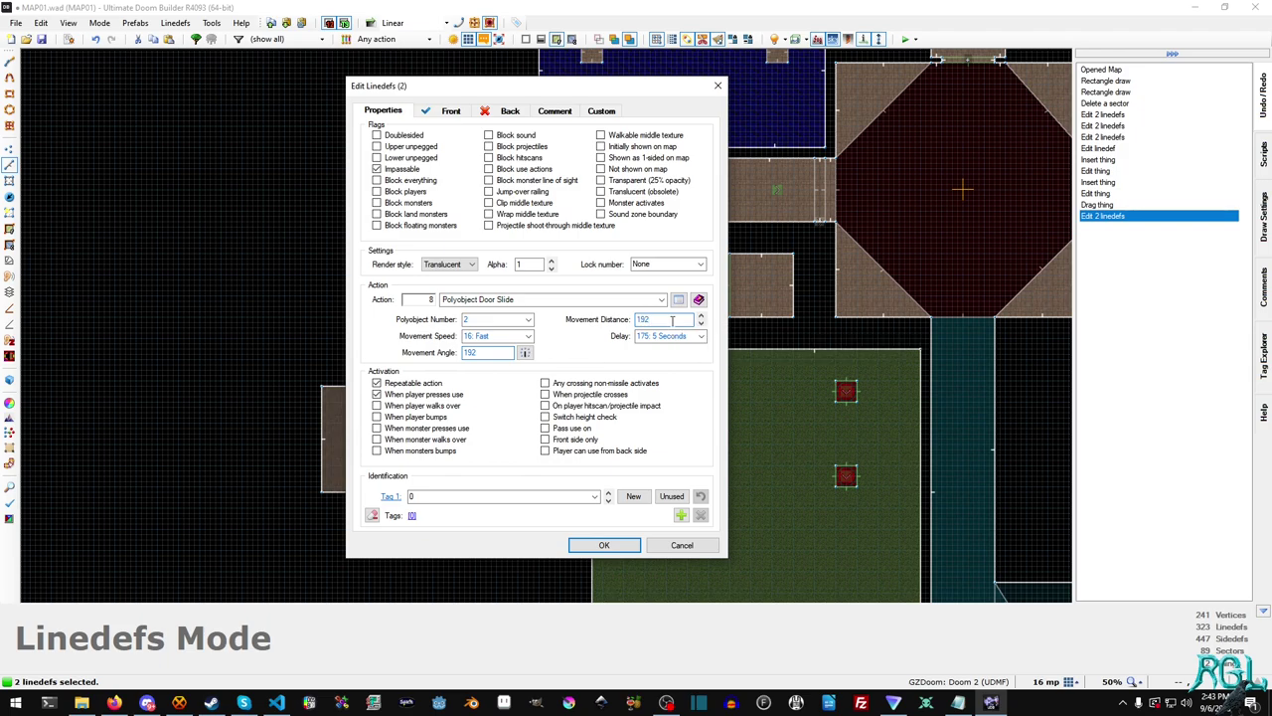
pyautogui.click(604, 545)
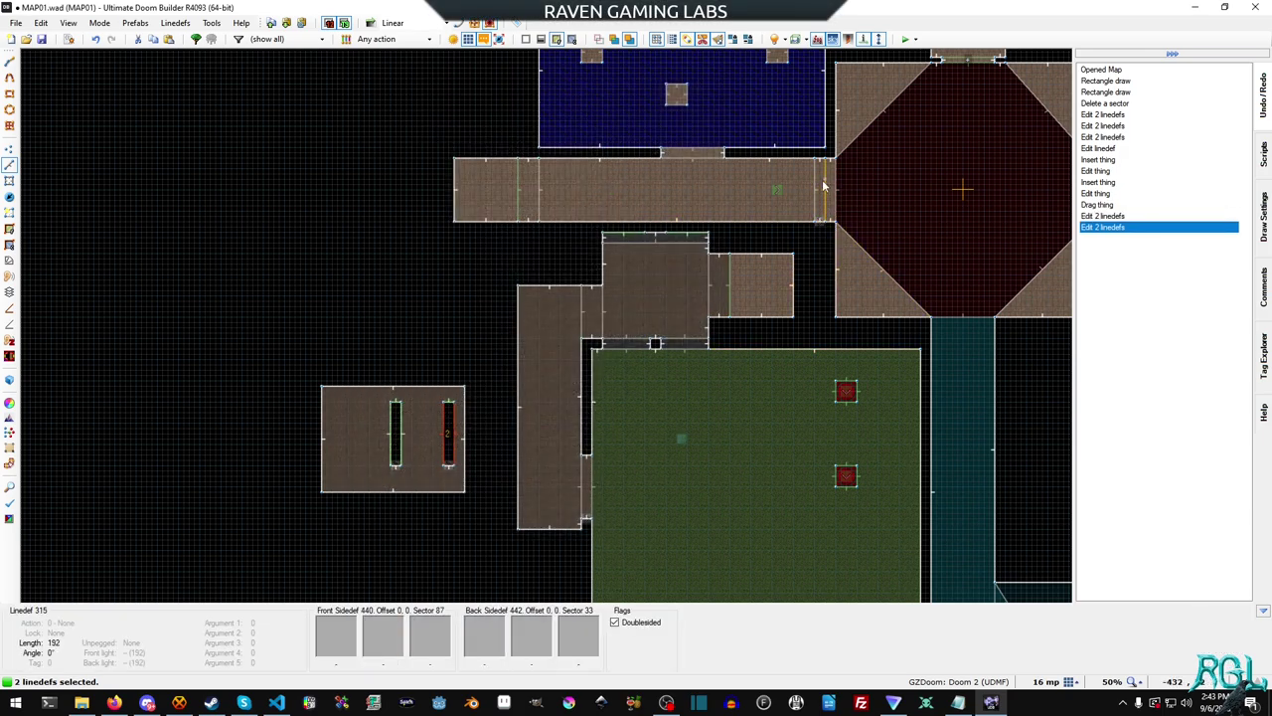
# Step: Launch a test run of the map, exit the run that stopped on a fatal error and start the test again
pyautogui.click(906, 39)
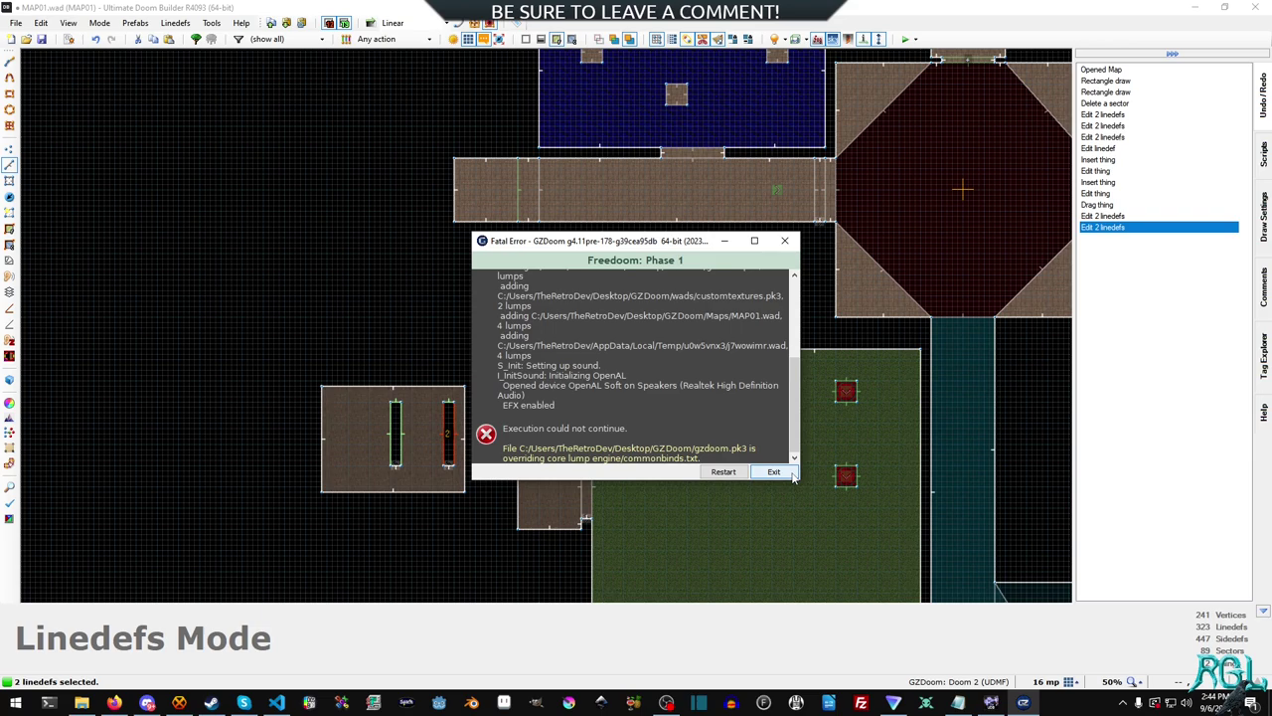
pyautogui.click(774, 472)
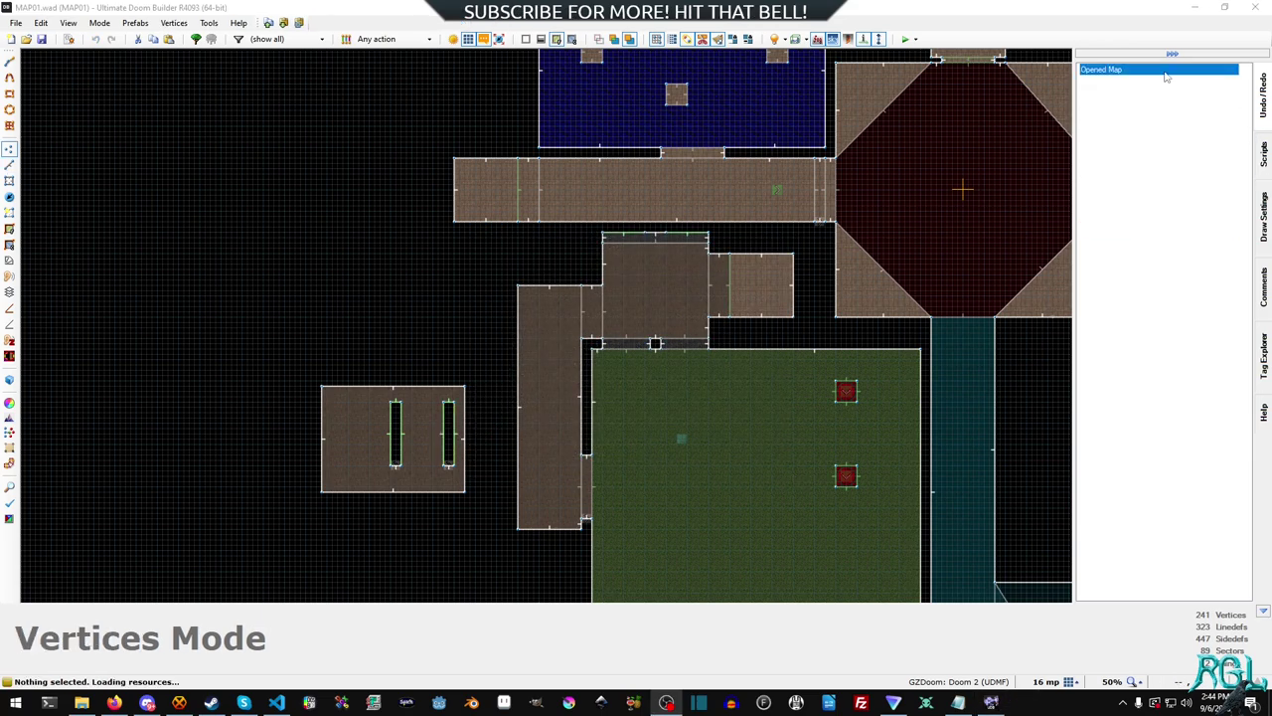
pyautogui.click(906, 40)
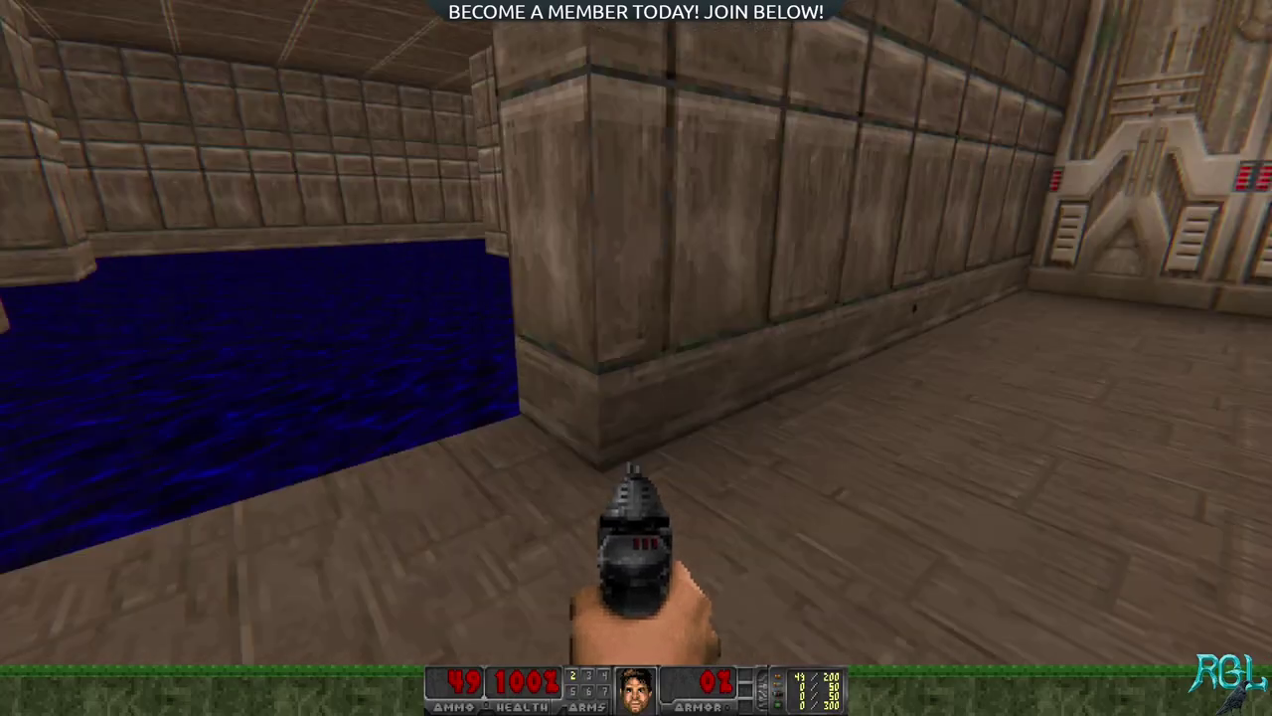
# Step: Walk to the new polyobject door in the test run, open it and examine how it slides into the corridor wall
pyautogui.press('w')
pyautogui.press('e')
pyautogui.press('s')
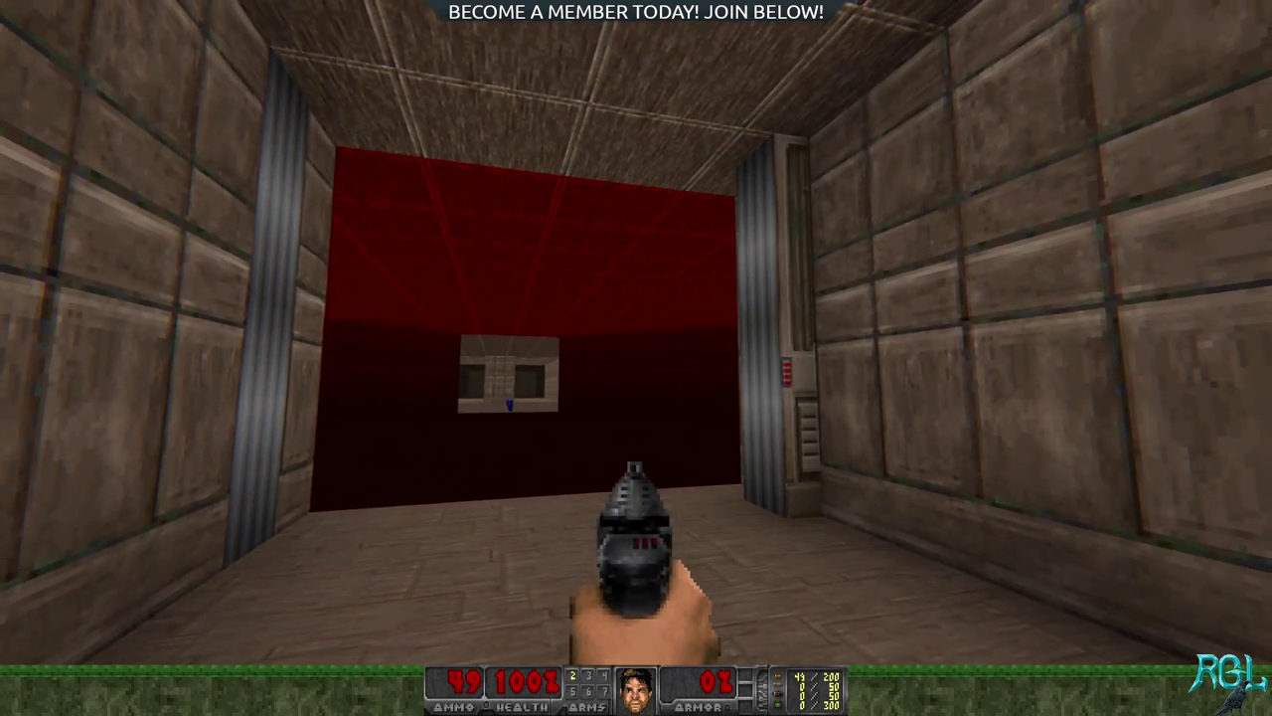
pyautogui.press('w')
pyautogui.press('Right')
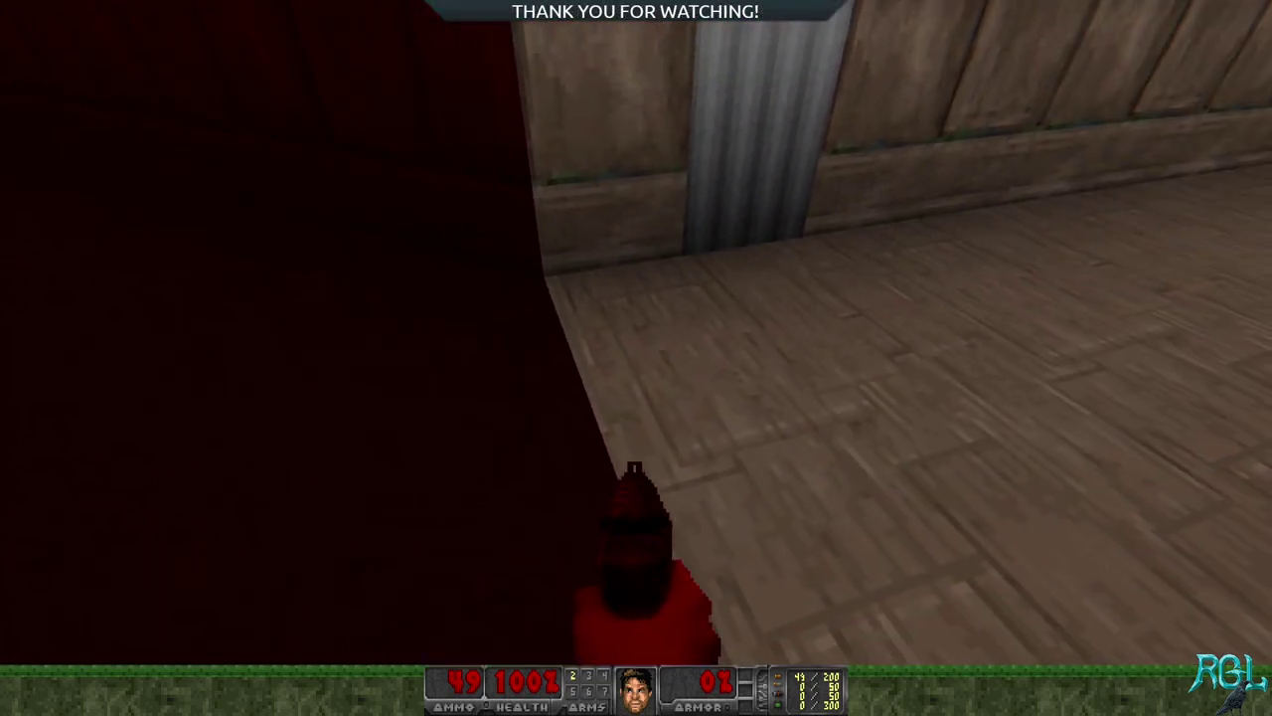
pyautogui.press('d')
pyautogui.press('a')
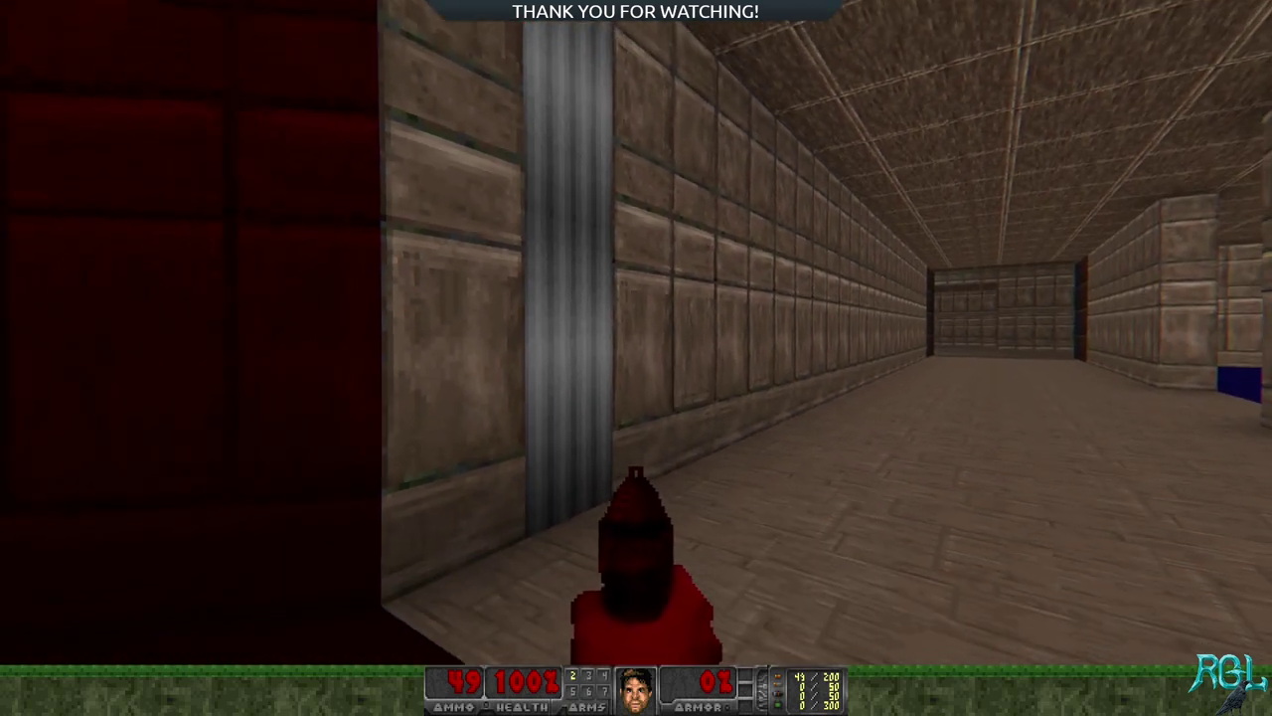
pyautogui.press('w')
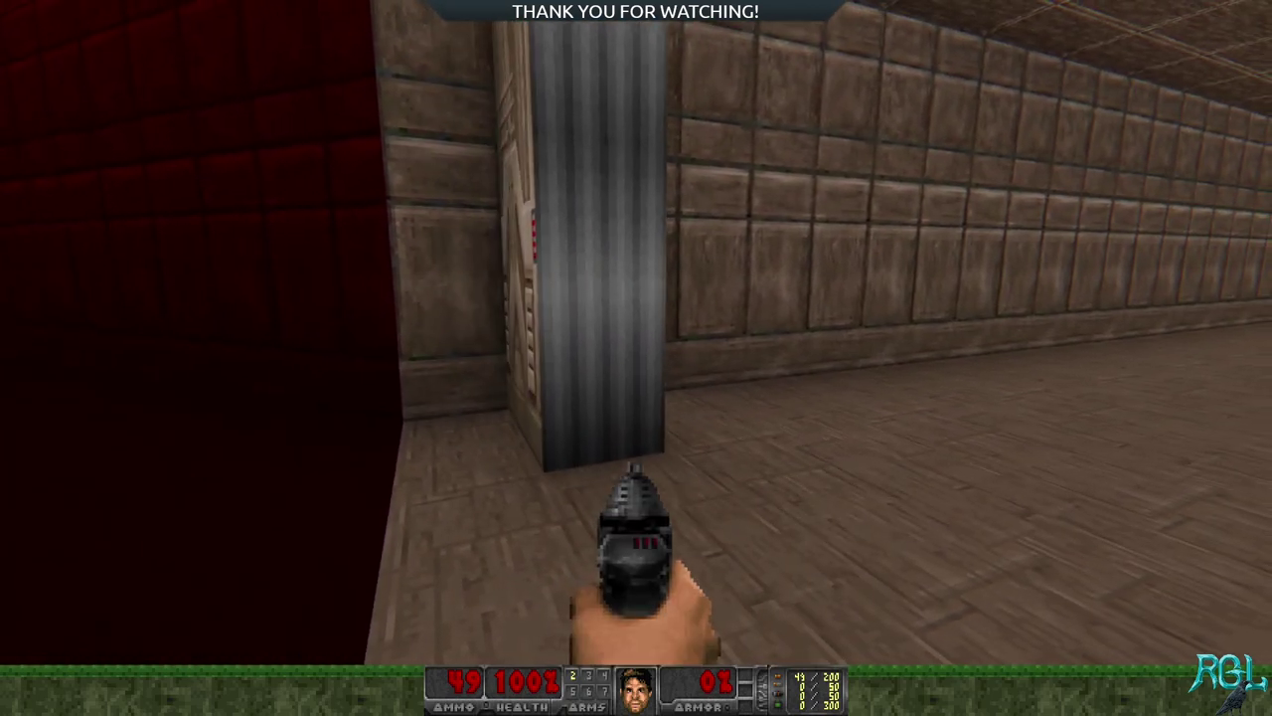
# Step: Check the sliding door closing across the corridor and opening again beside the red octagonal room
pyautogui.press('Left')
pyautogui.press('Right')
pyautogui.press('w')
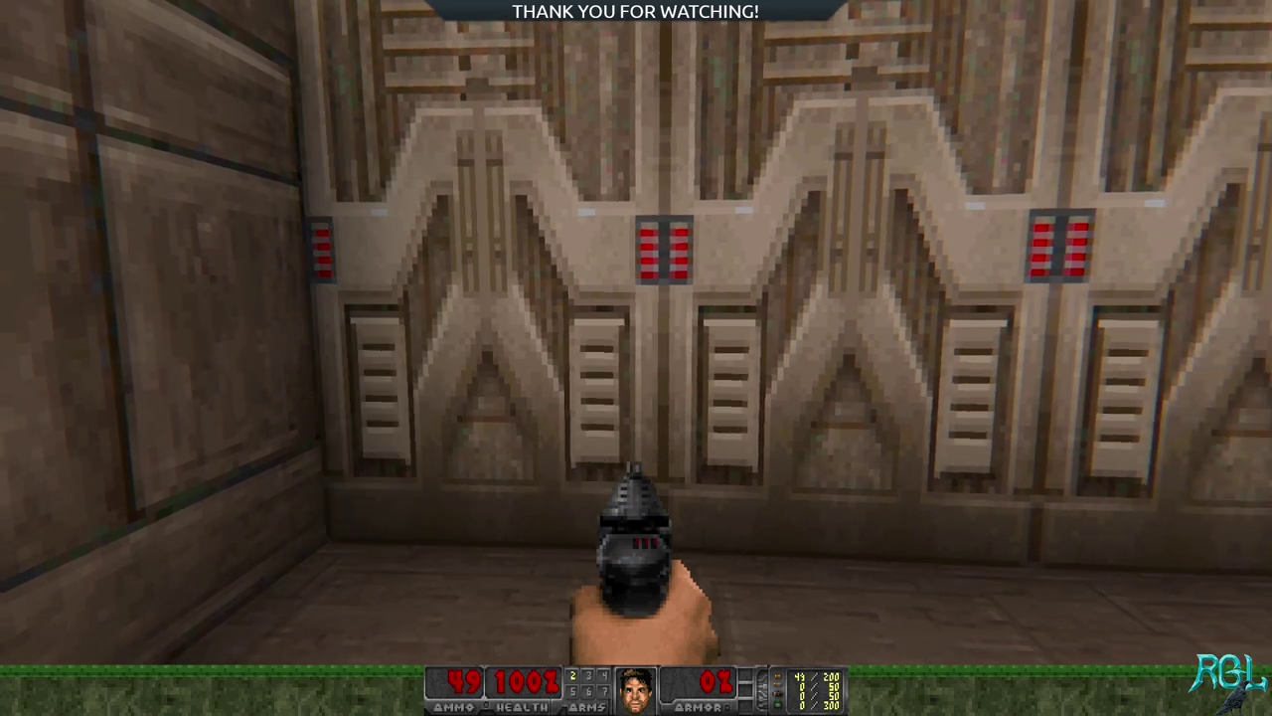
pyautogui.press('s')
pyautogui.press('Left')
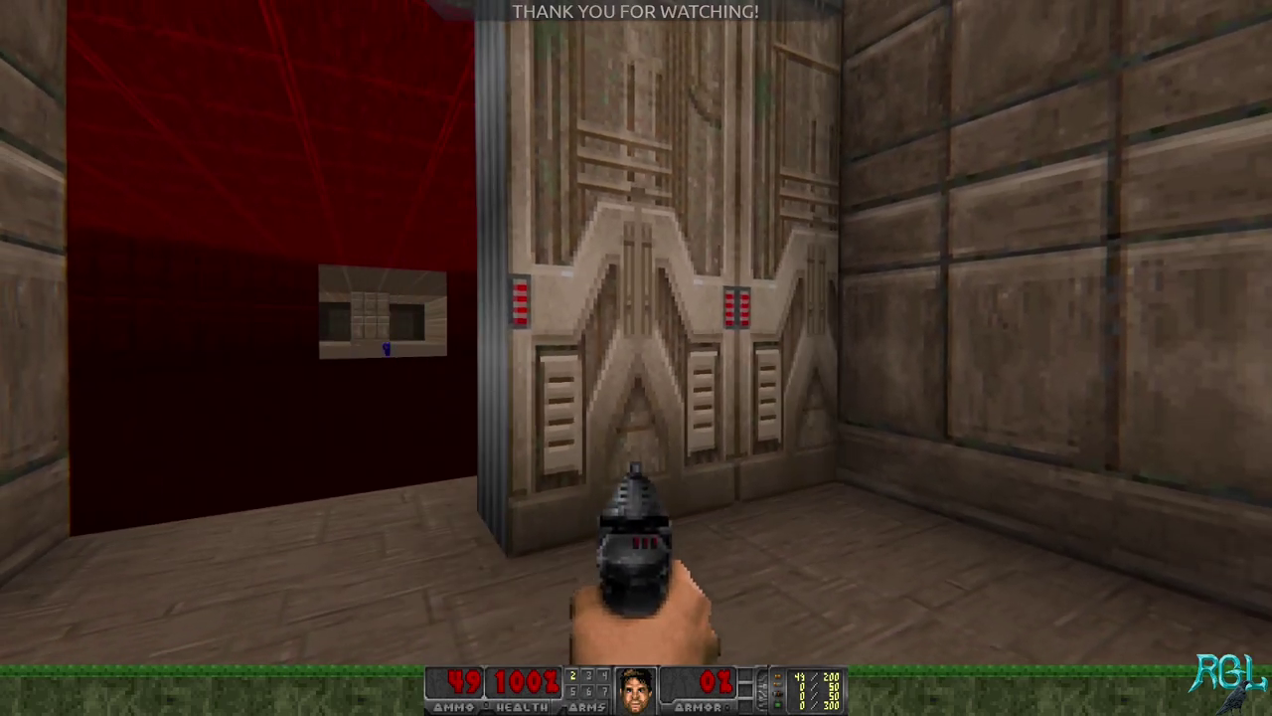
pyautogui.press('a')
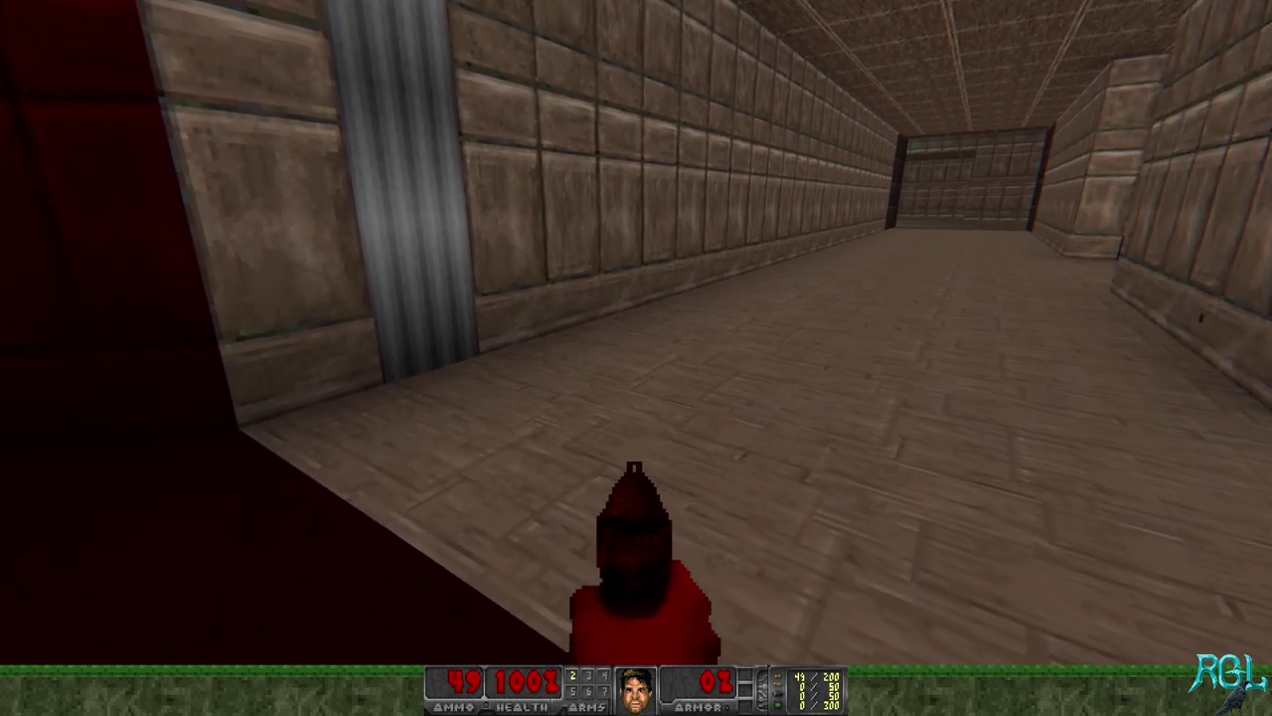
# Step: Inspect the door's metal edge and the adjoining ceiling up close, and view the doorway from farther back in the corridor
pyautogui.press('pagedown')
pyautogui.press('Left')
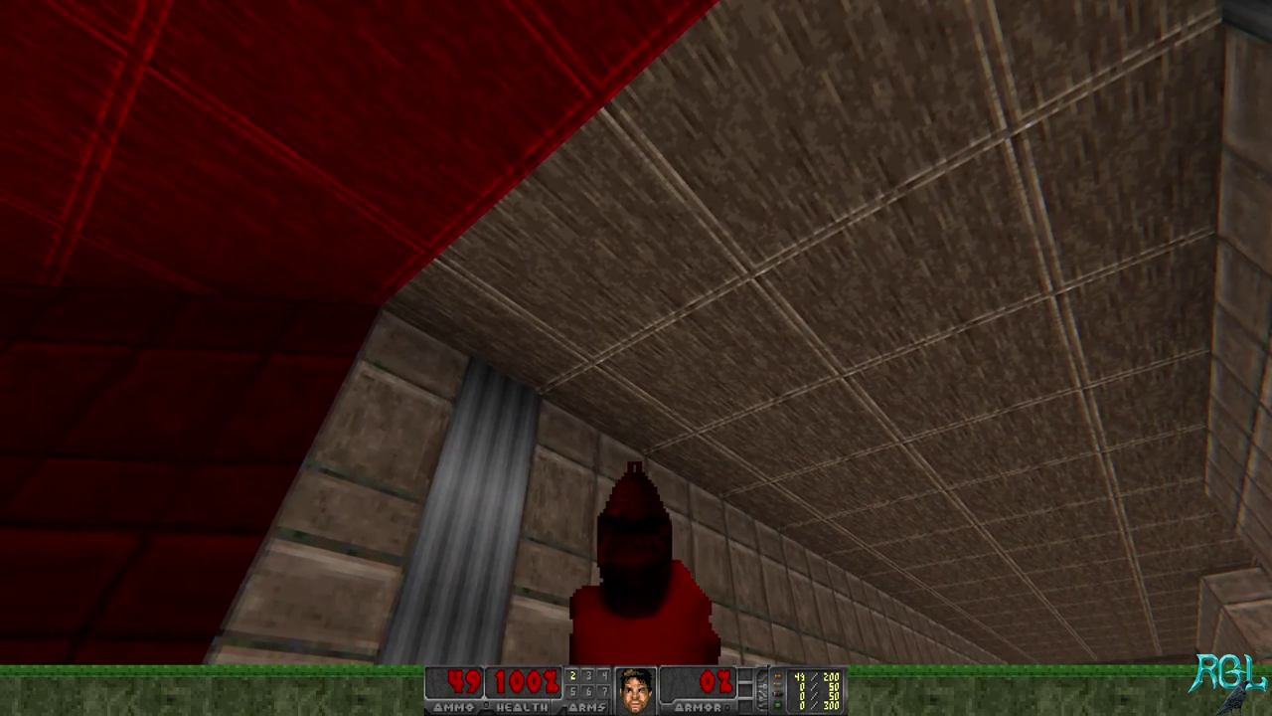
pyautogui.press('End')
pyautogui.press('Left')
pyautogui.press('w')
pyautogui.press('s')
pyautogui.press('w')
pyautogui.press('pagedown')
pyautogui.press('s')
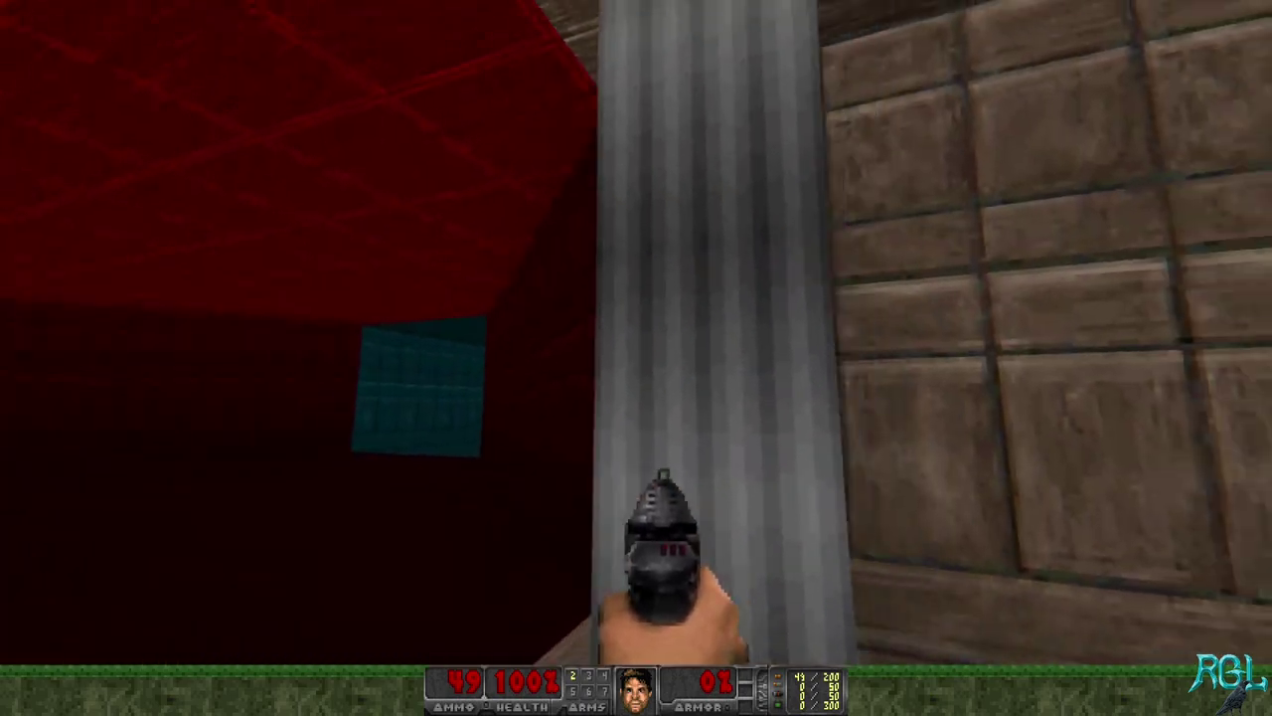
pyautogui.press('s')
pyautogui.press('a')
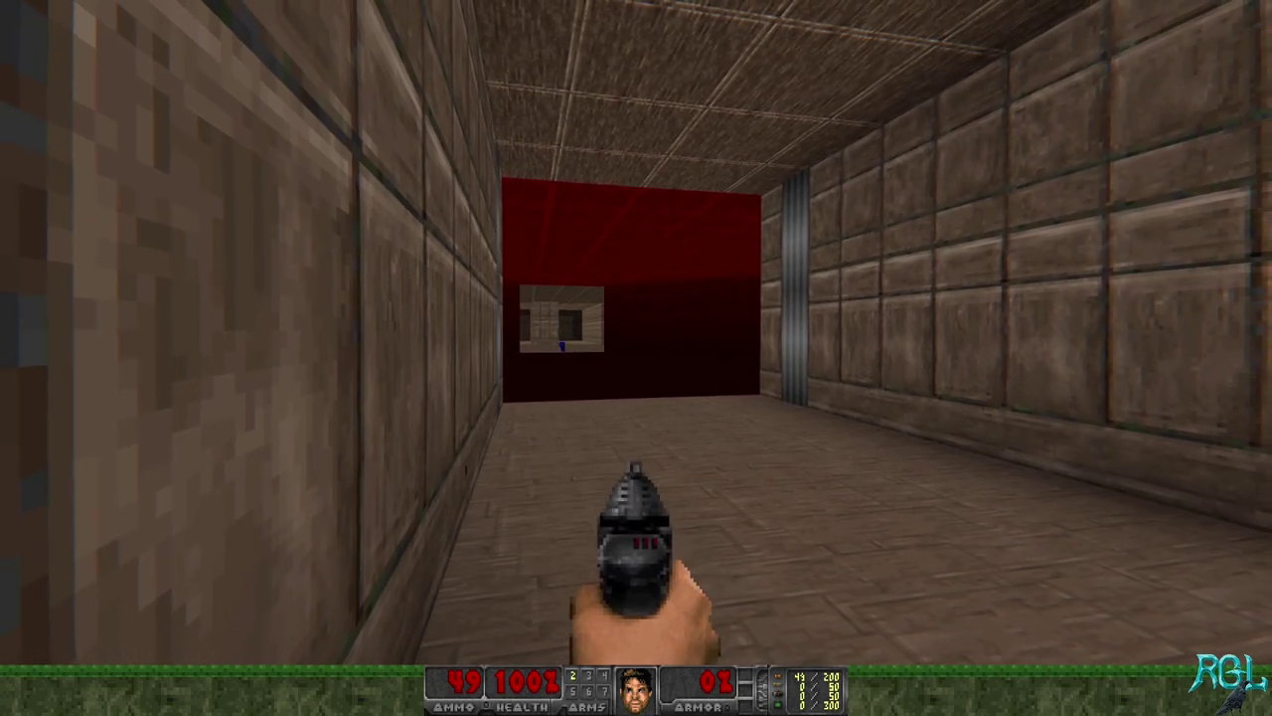